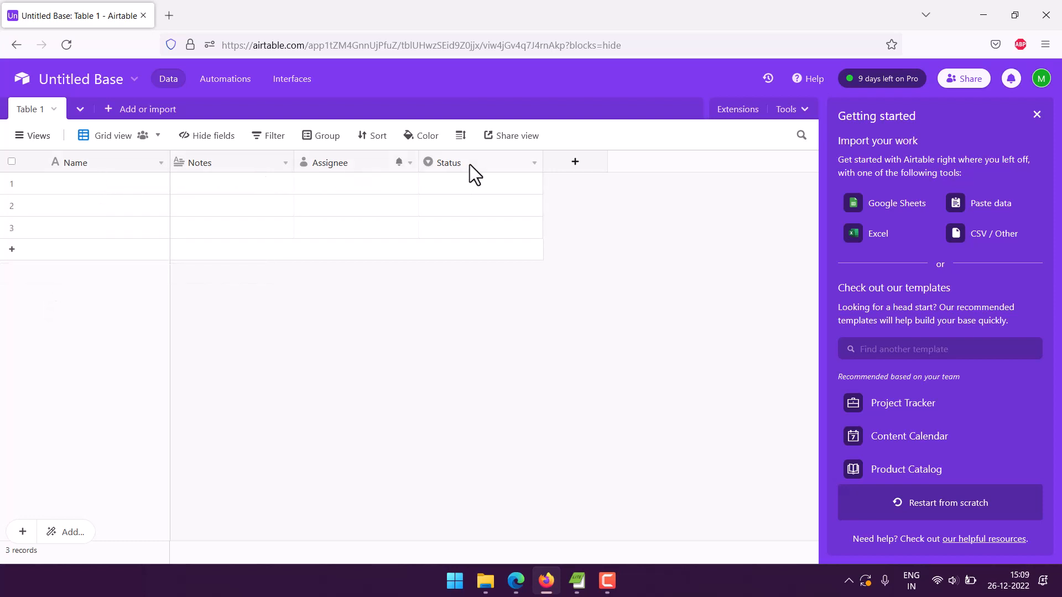
Step: Delete the Status, Assignee and Notes fields from the table
left_click(534, 163)
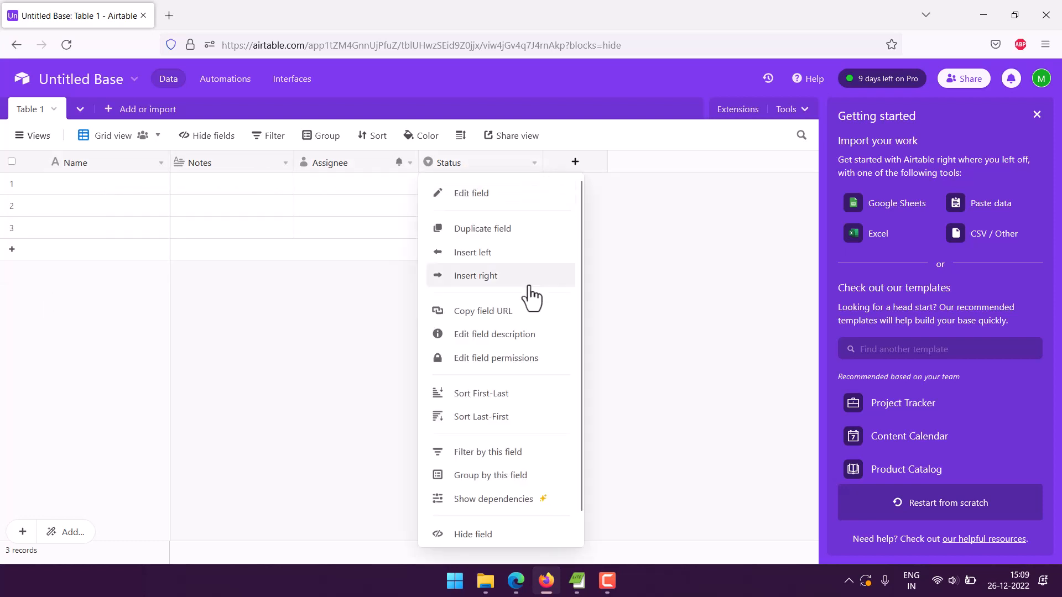
scroll(532, 298, "down", 1)
left_click(486, 526)
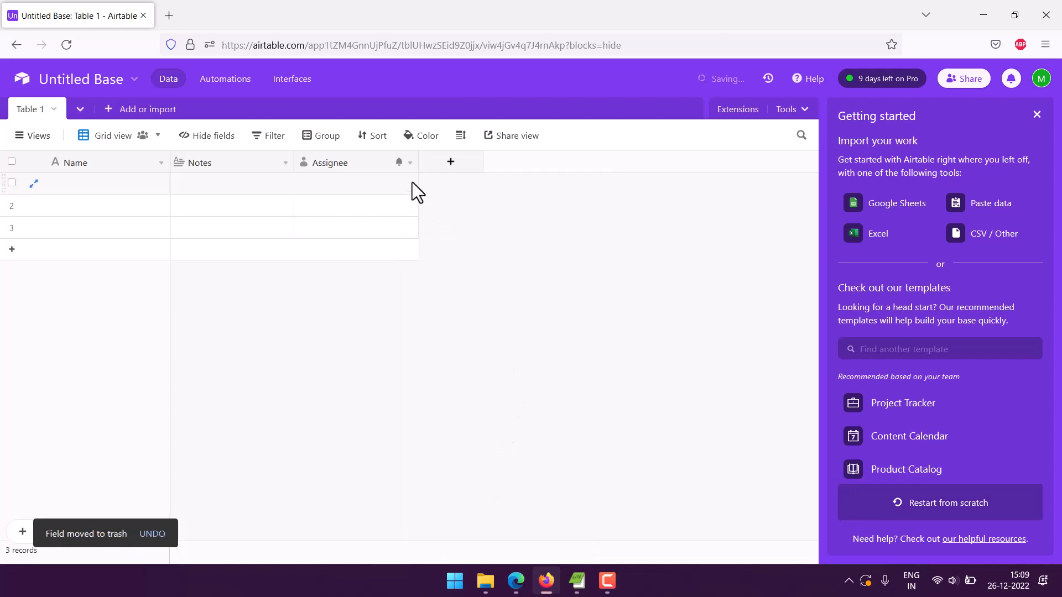
left_click(409, 162)
scroll(388, 387, "down", 1)
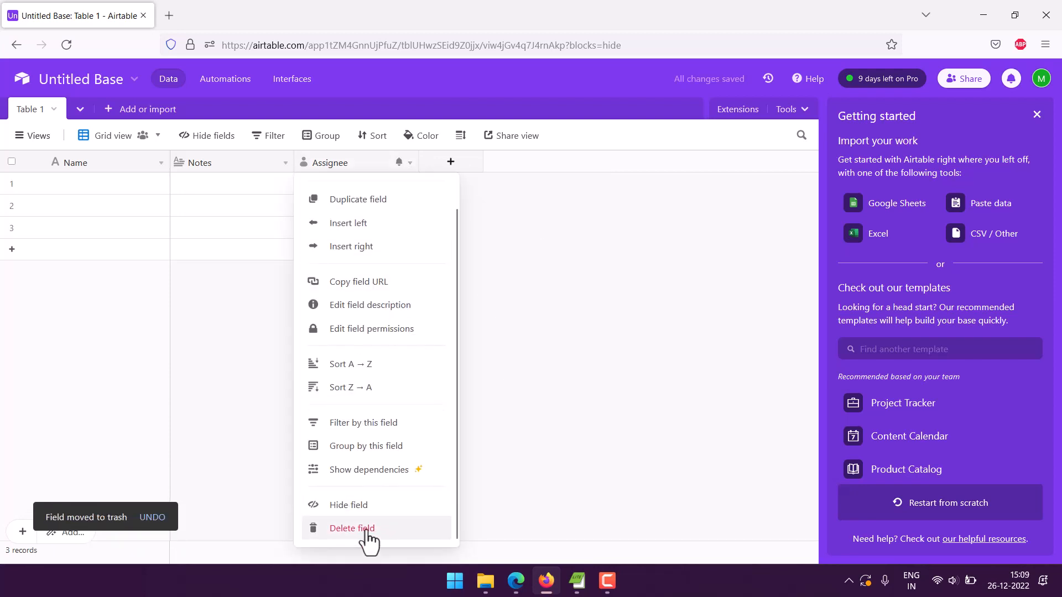
left_click(365, 530)
left_click(286, 163)
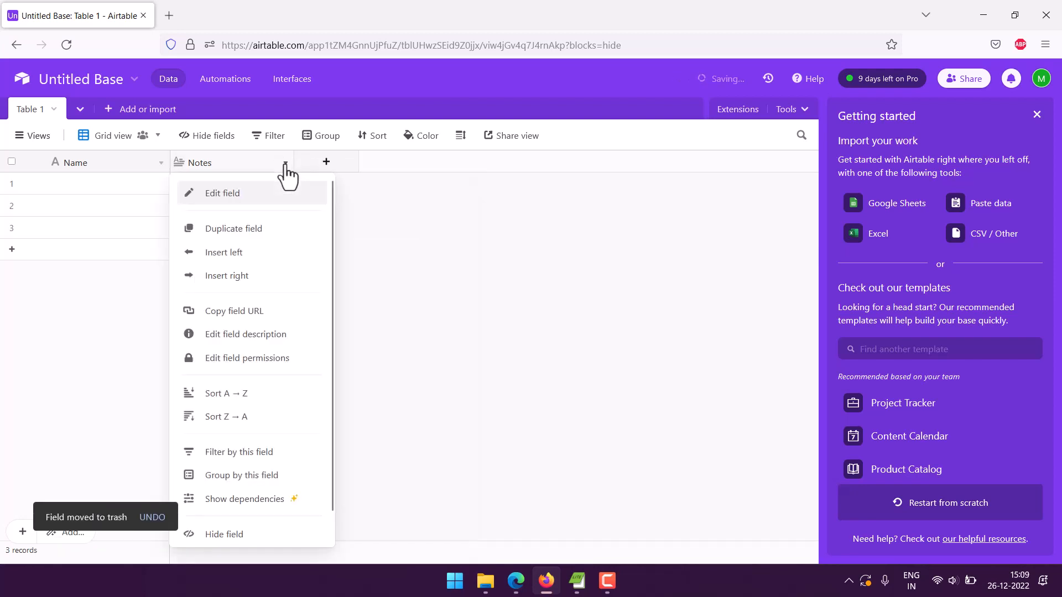
scroll(277, 354, "down", 1)
left_click(238, 532)
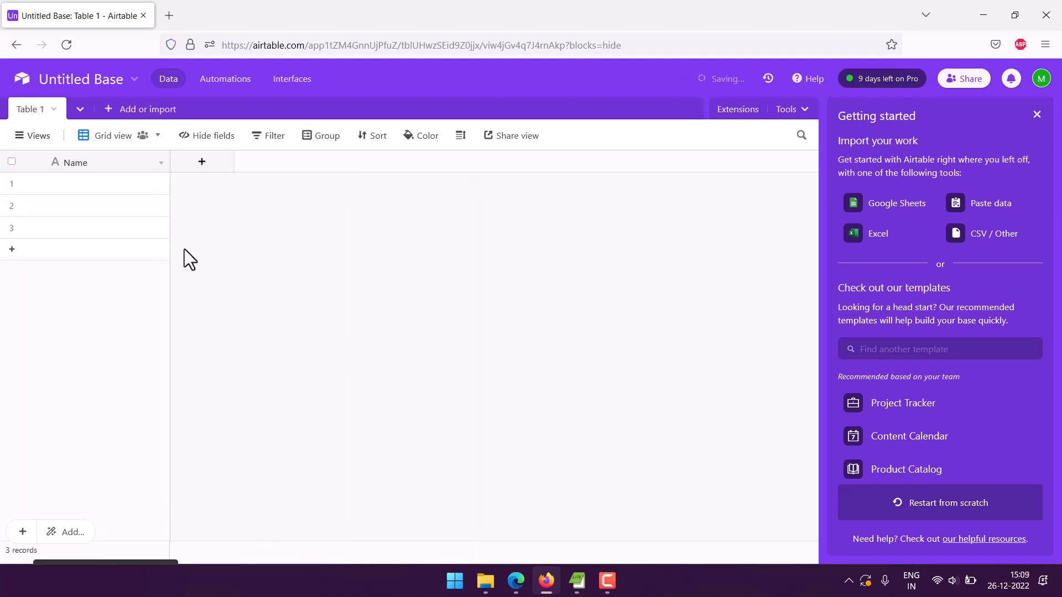
Step: Change the primary Name field's type to Date, including time in 24 hour format
left_click(161, 162)
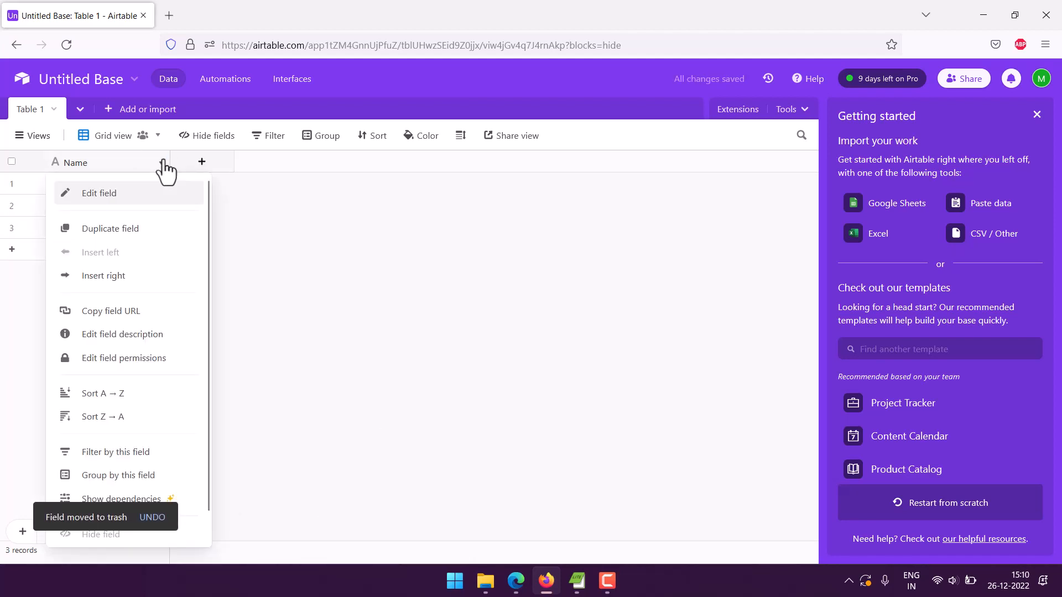
left_click(122, 197)
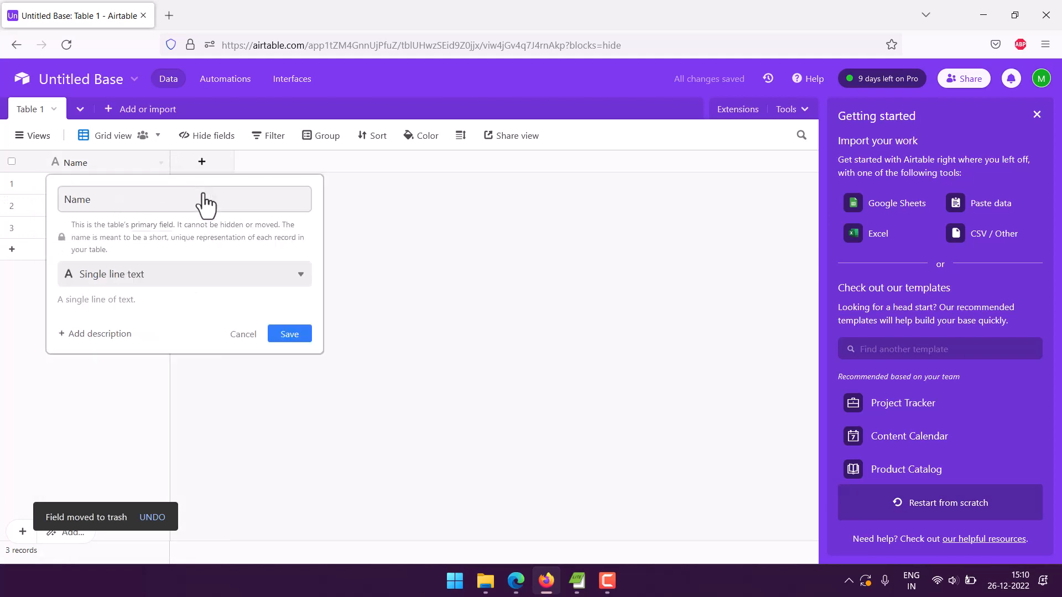
left_click(184, 287)
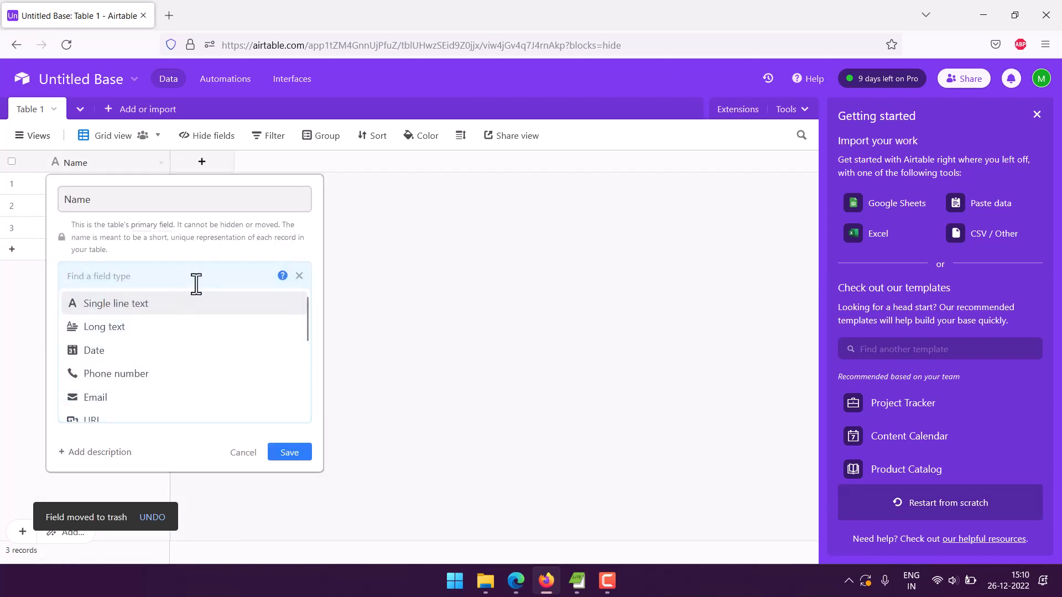
left_click(136, 350)
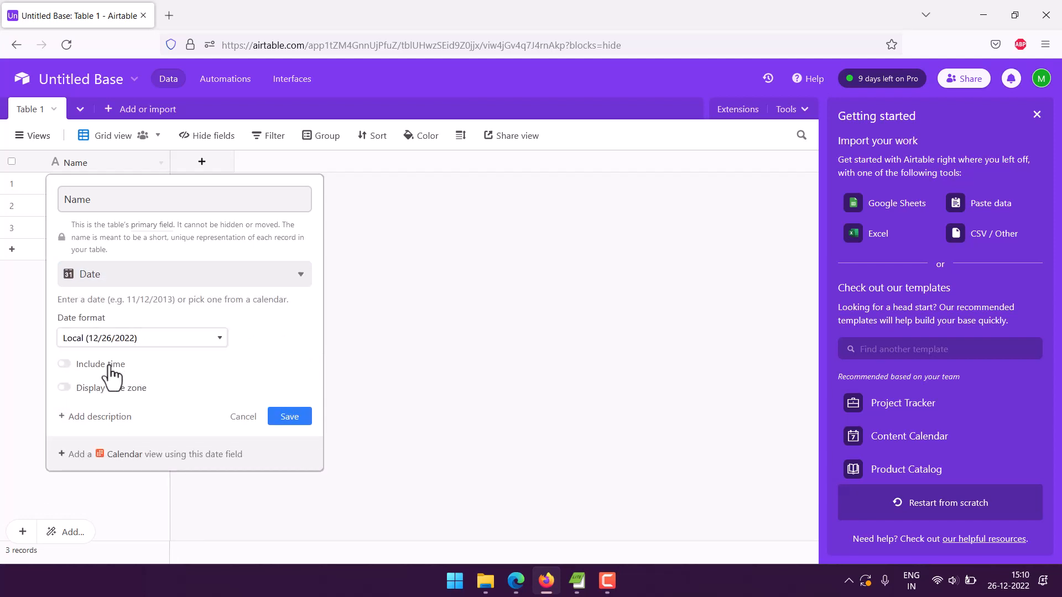
left_click(108, 365)
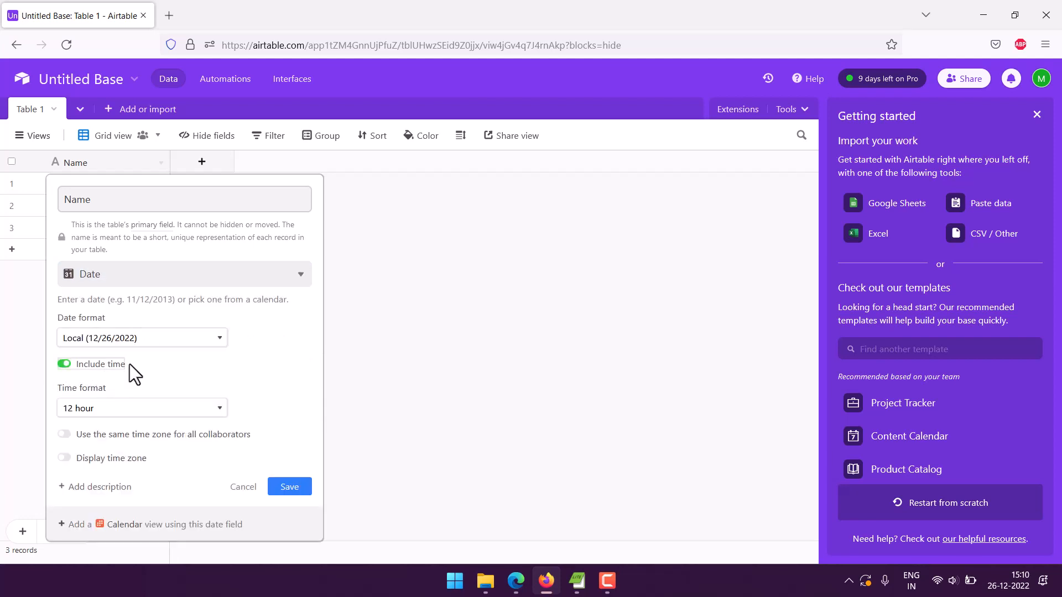
left_click(128, 412)
left_click(77, 447)
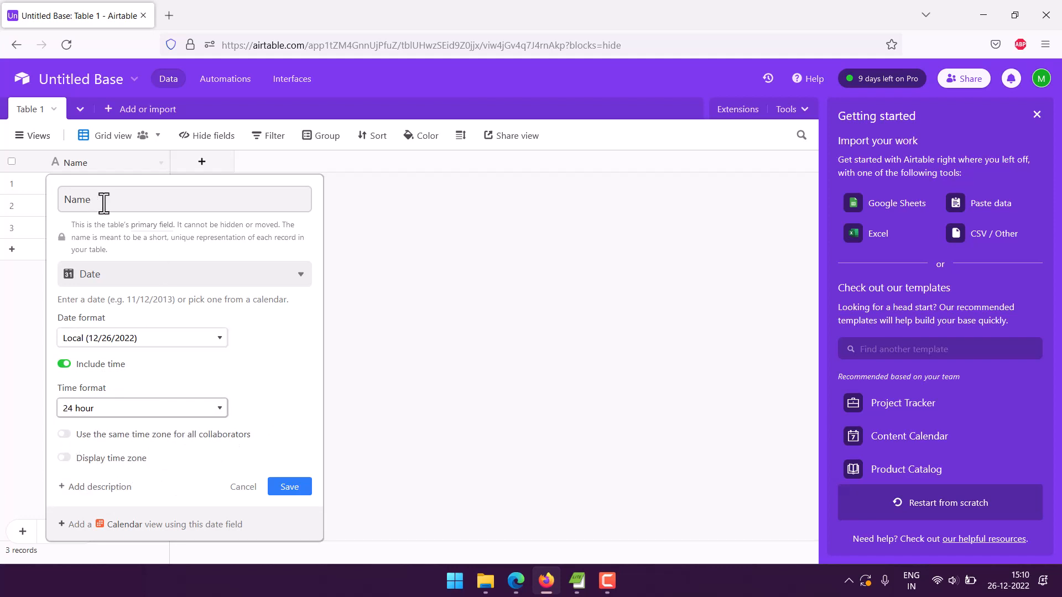
Step: Rename the primary field as Date, save it, and move the frozen-column divider to before the Date column
left_click_drag(104, 201, 51, 200)
type("Date")
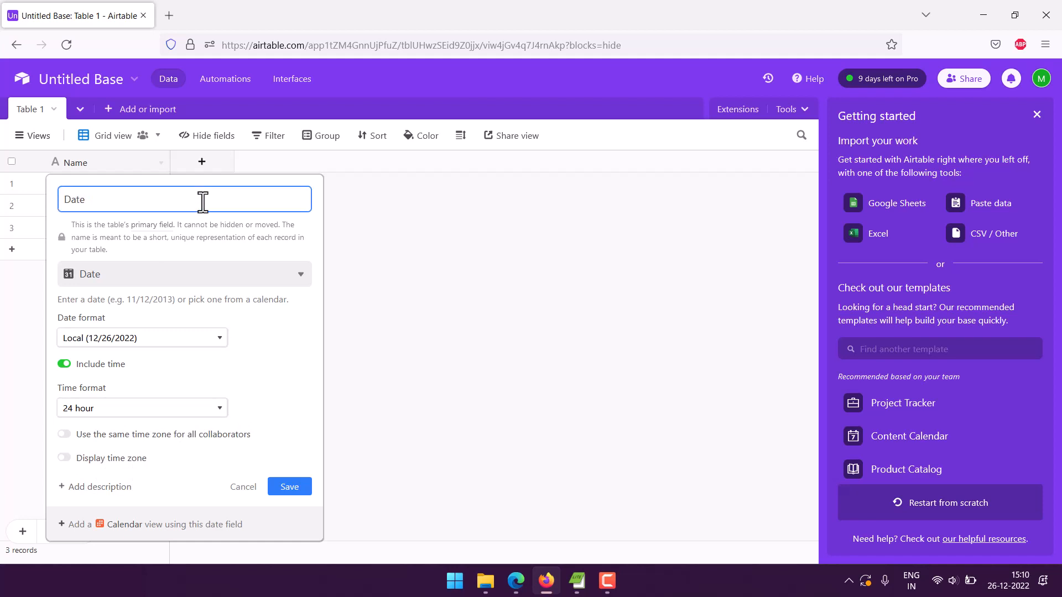
left_click(295, 488)
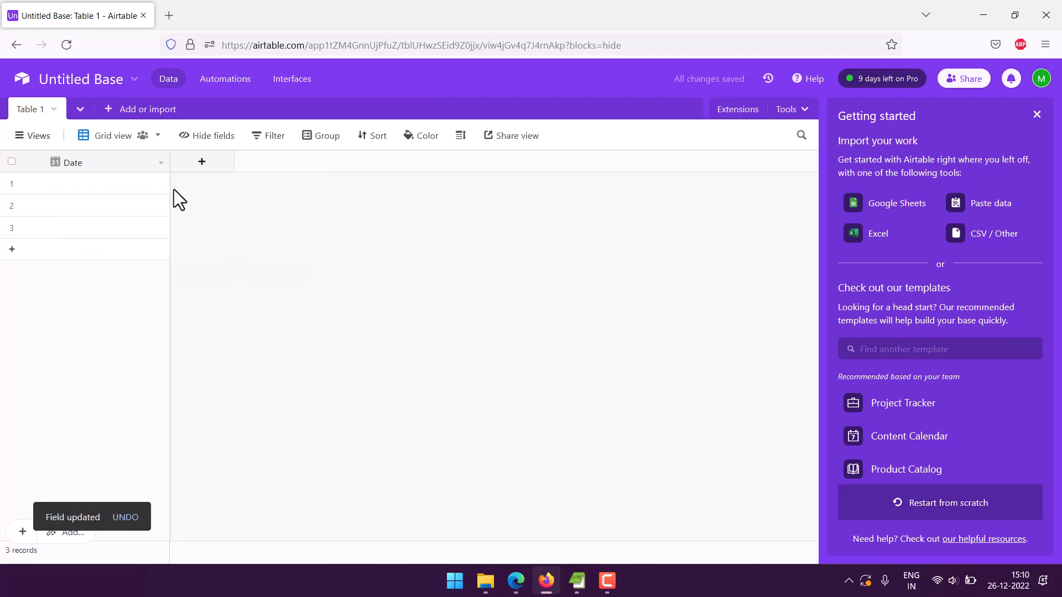
left_click_drag(171, 186, 117, 188)
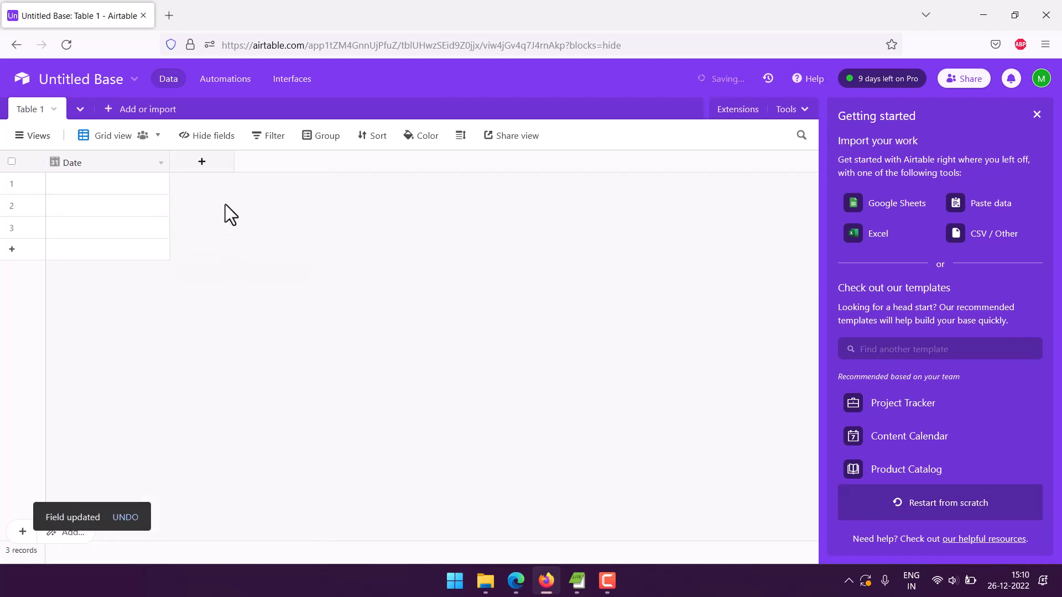
Step: Add a single line text field named Name after the Date field
left_click(203, 162)
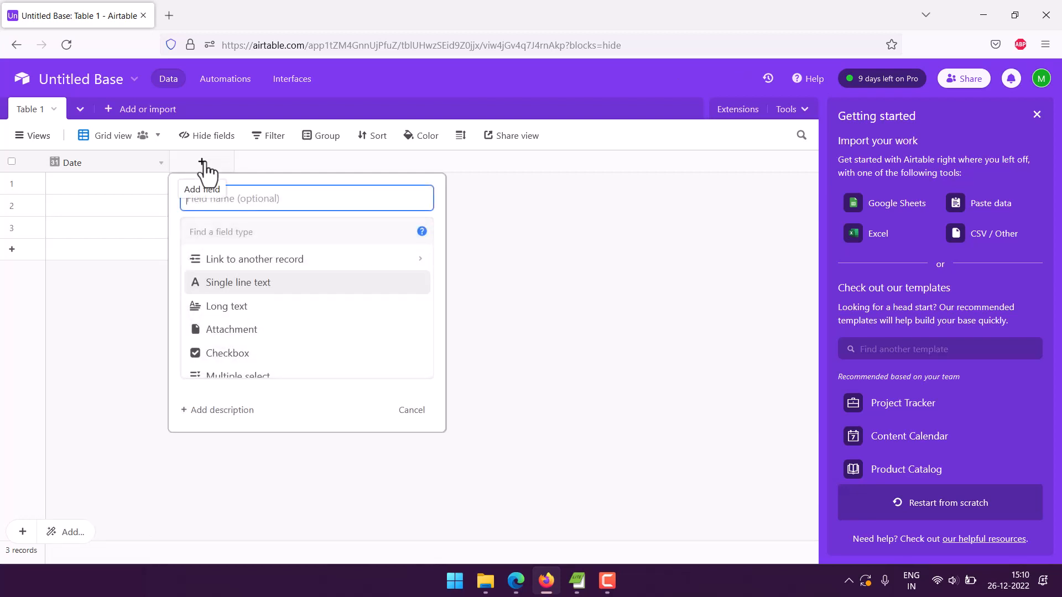
type("Name")
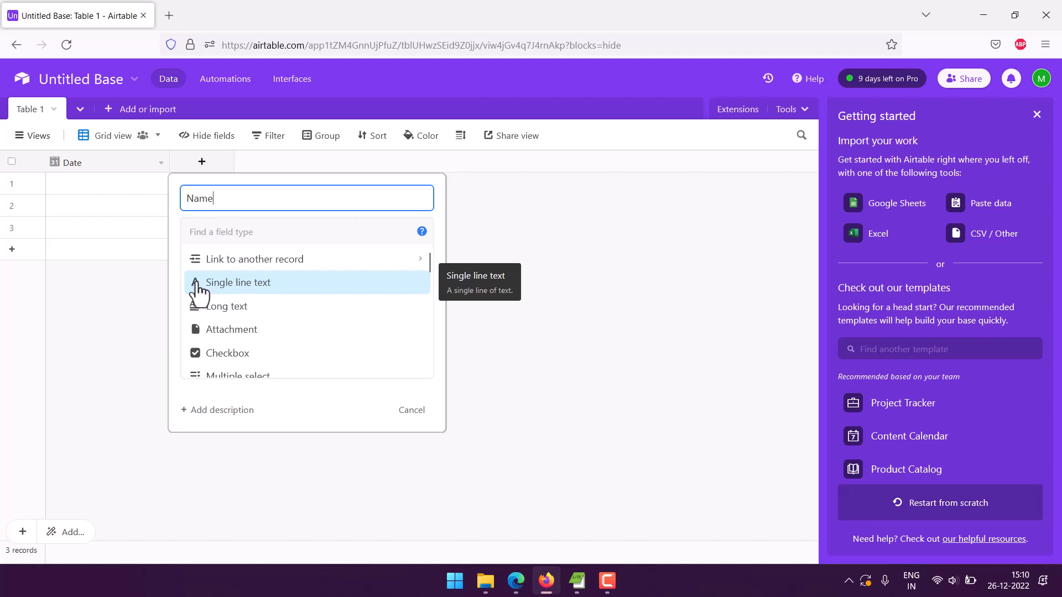
left_click(229, 285)
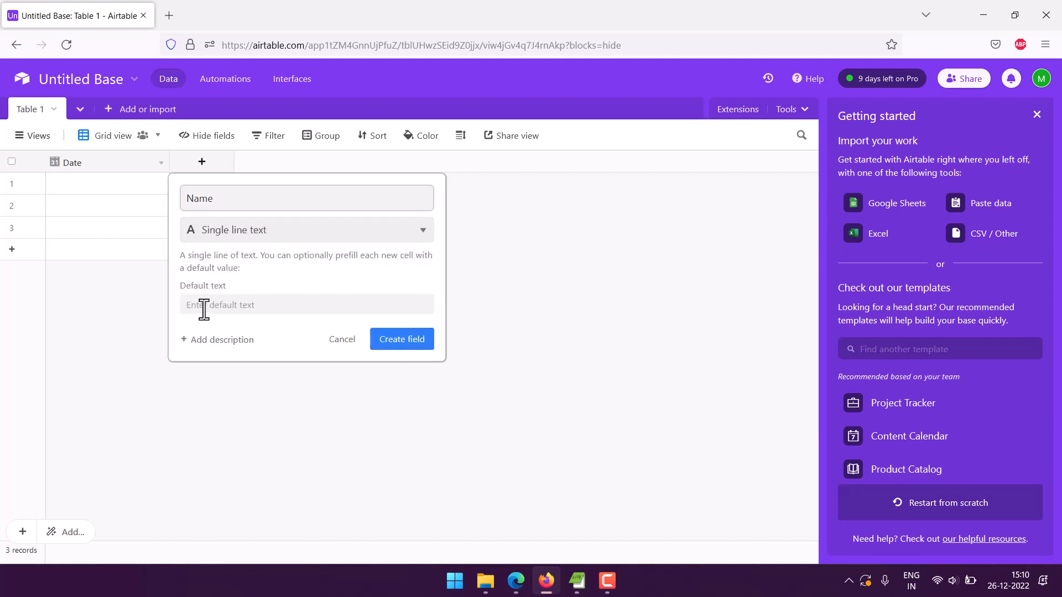
left_click(383, 346)
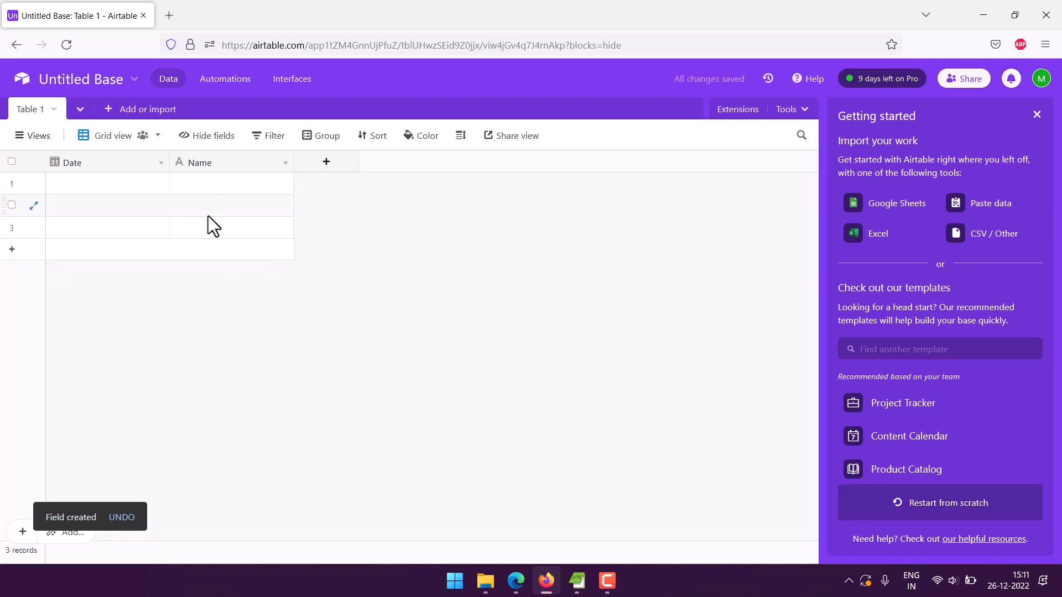
Step: Add a single line text field named Reason to Visit after the Name field
left_click(327, 163)
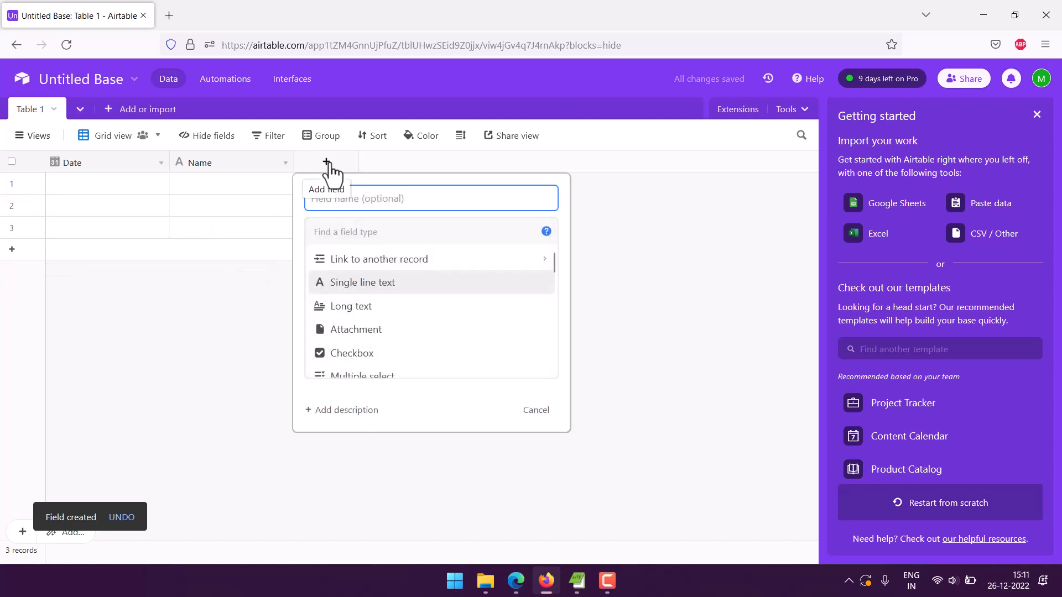
type("R")
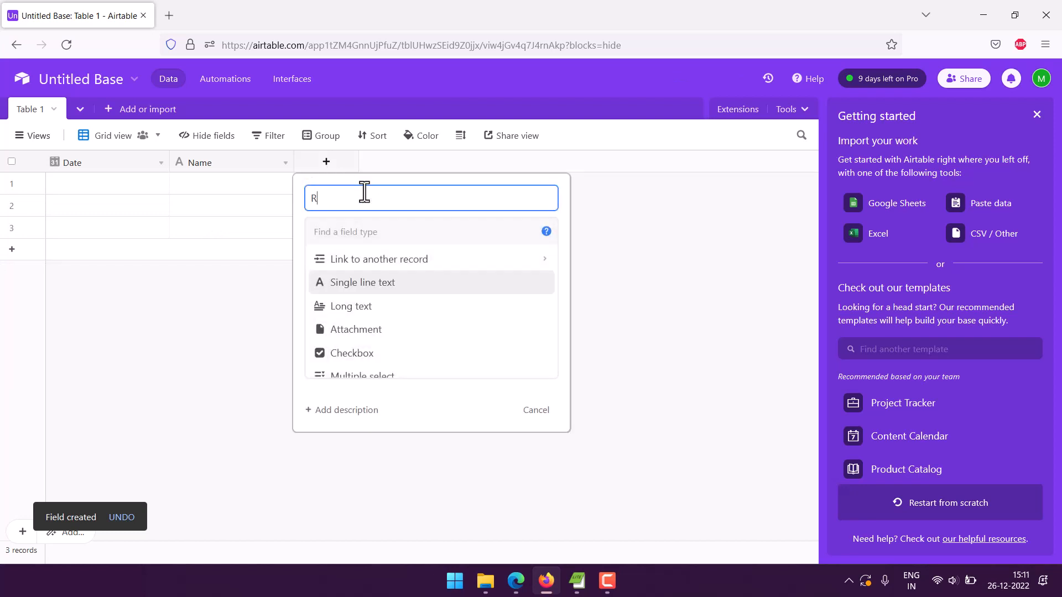
type("eason to")
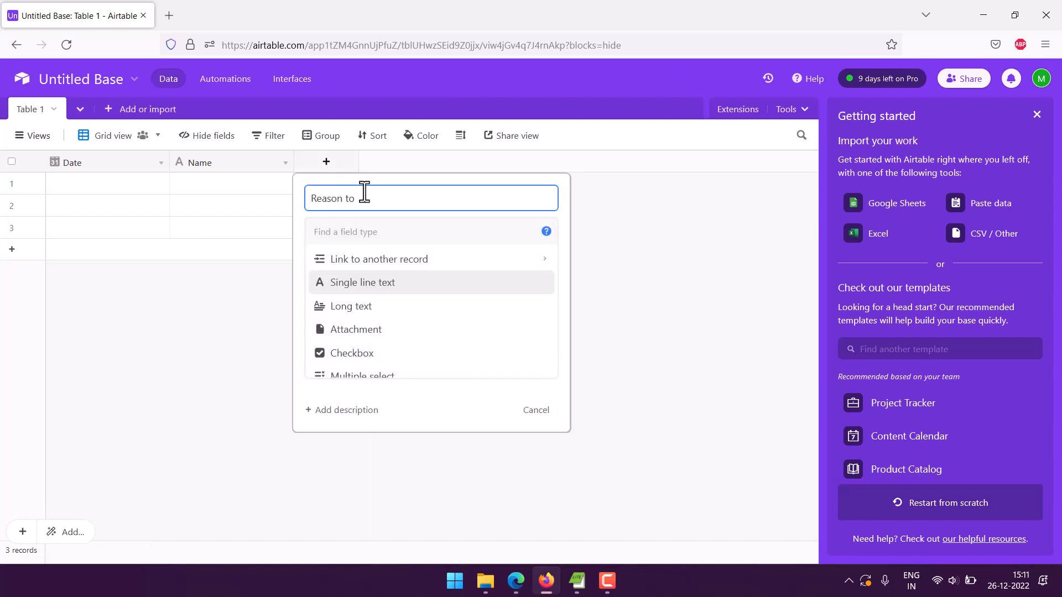
type(" Visit")
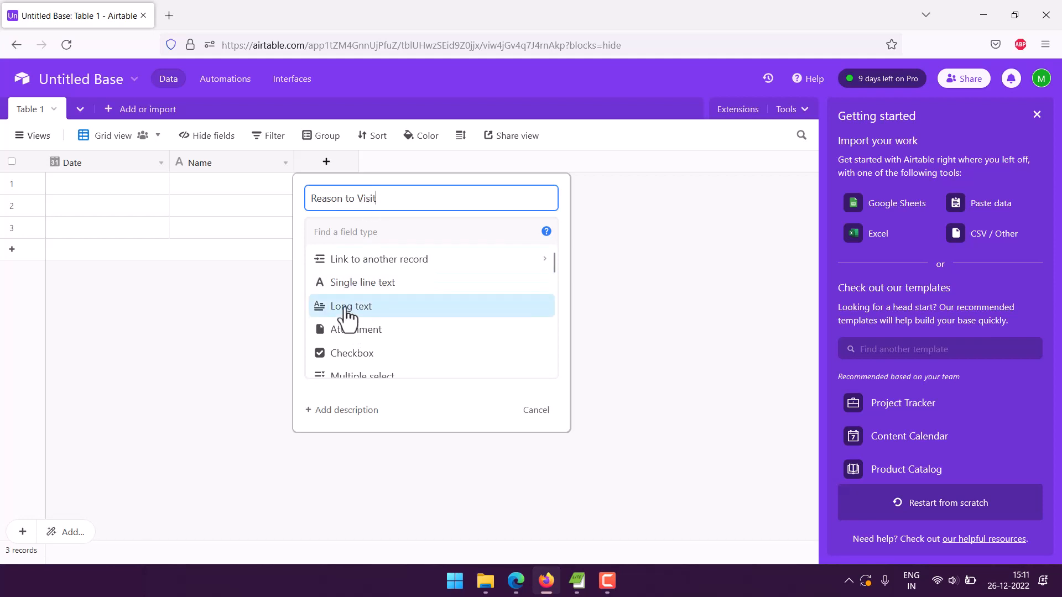
left_click(350, 284)
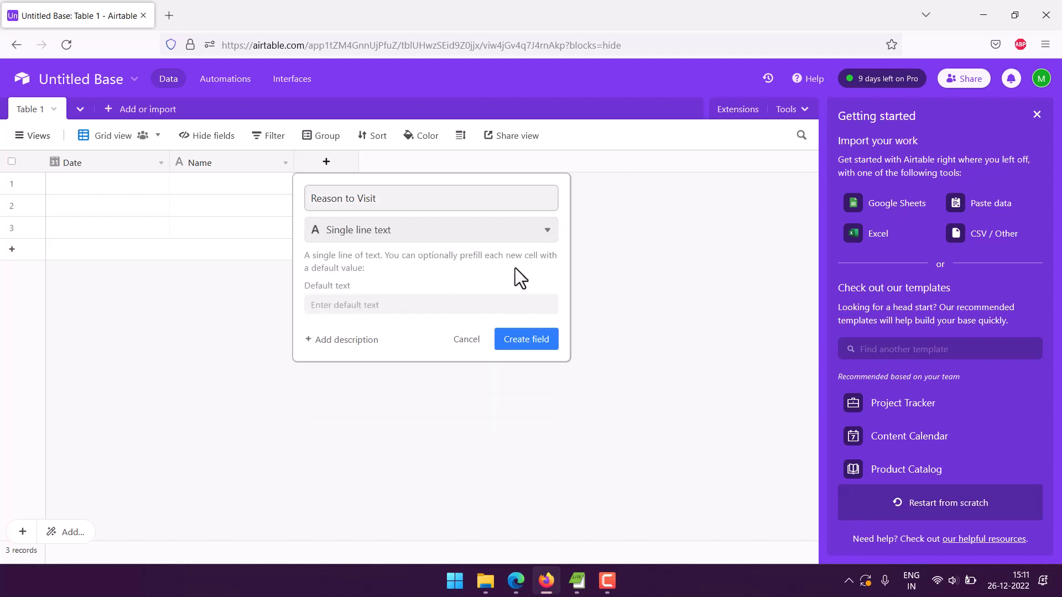
left_click(553, 339)
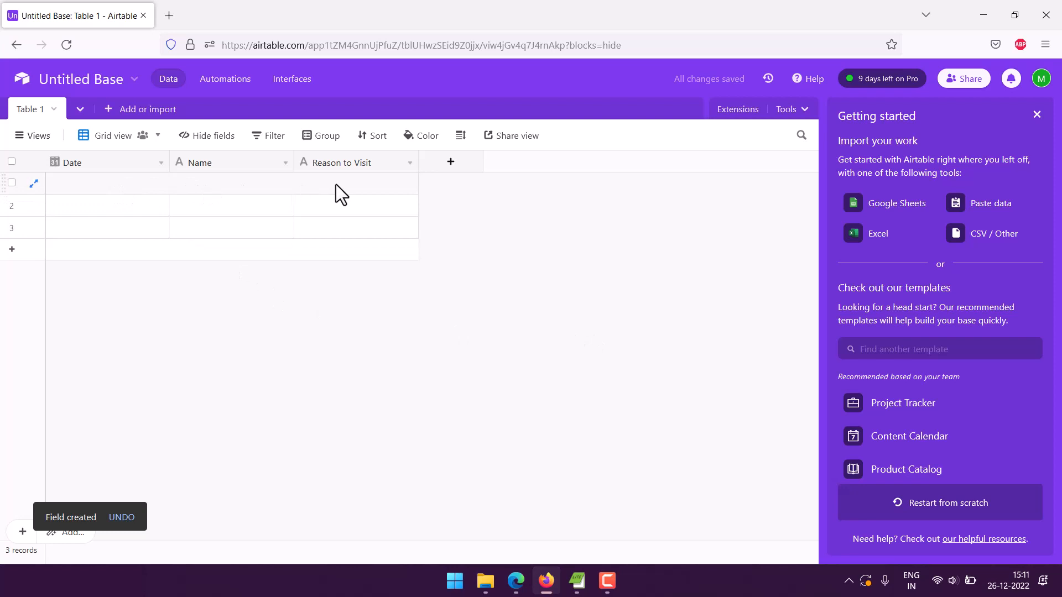
Step: Start a new field named Time-In after Reason to Visit and choose Date as its type
left_click(451, 162)
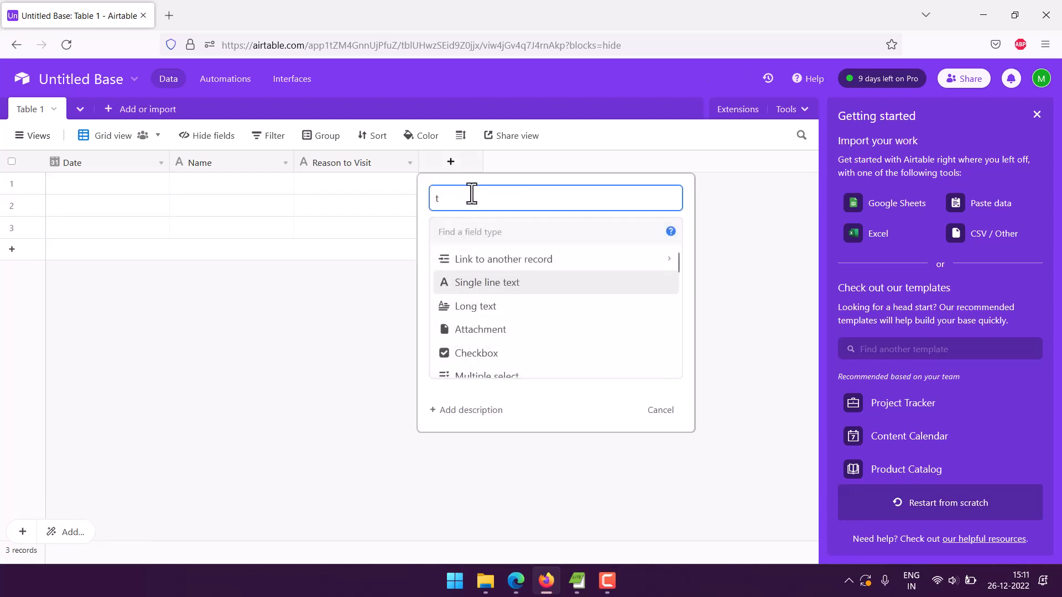
type("Time-In")
scroll(552, 275, "down", 3)
scroll(598, 294, "down", 2)
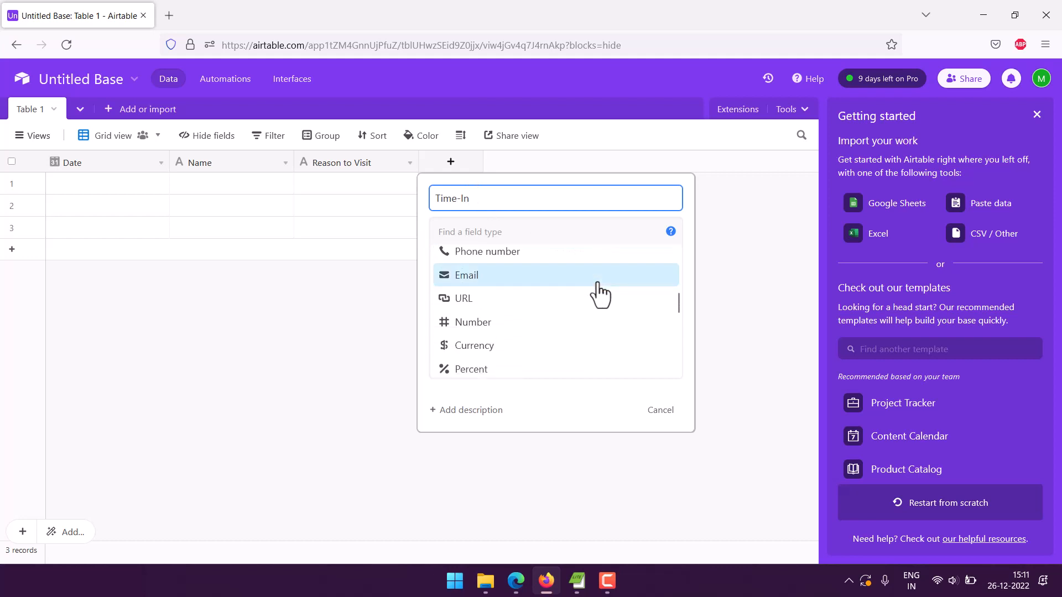
scroll(600, 293, "down", 2)
scroll(599, 294, "down", 3)
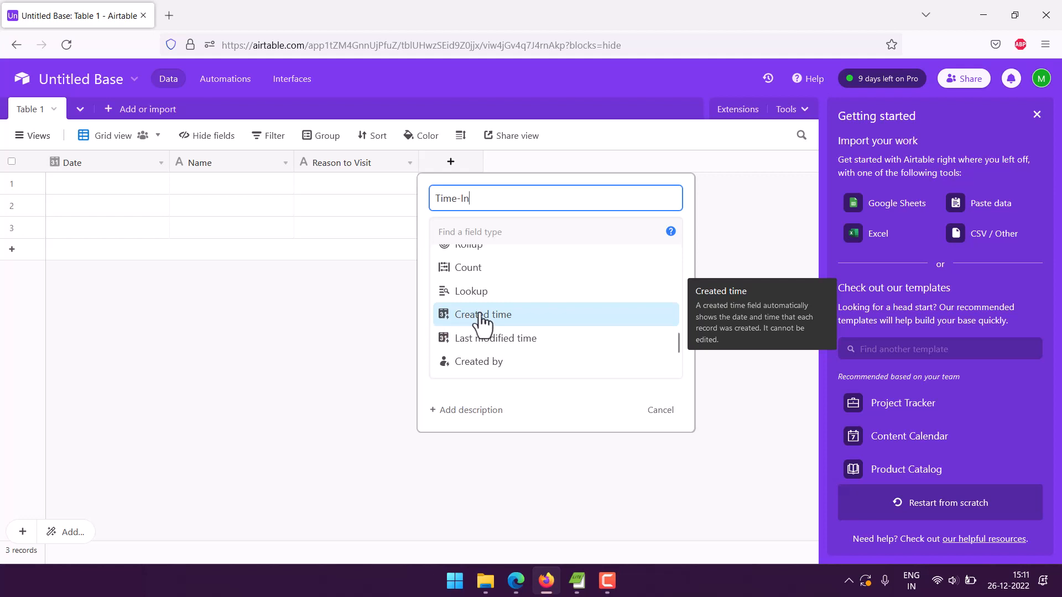
scroll(506, 319, "down", 2)
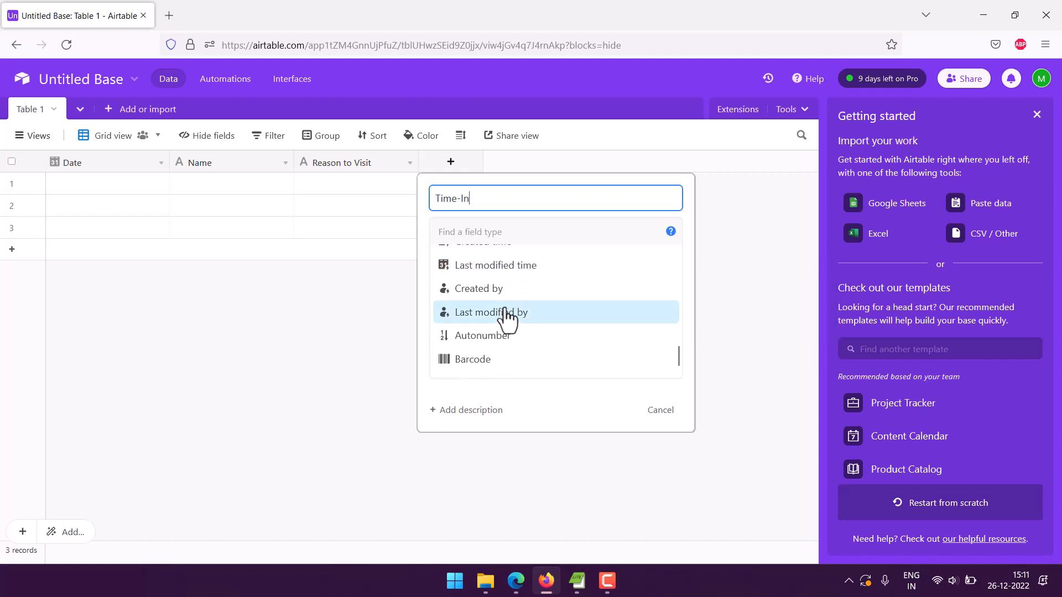
scroll(506, 319, "up", 5)
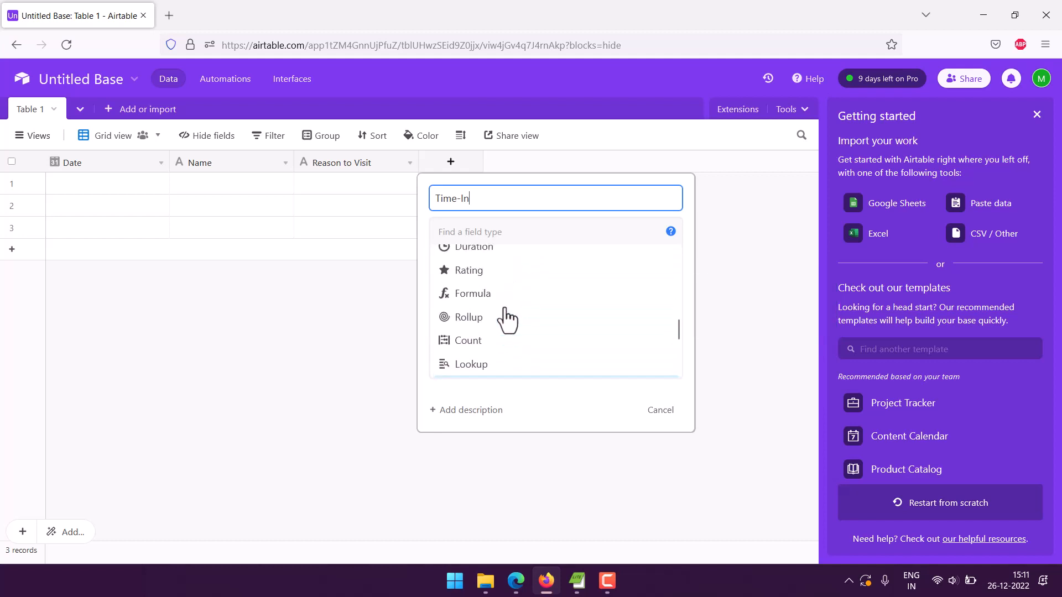
scroll(506, 319, "up", 3)
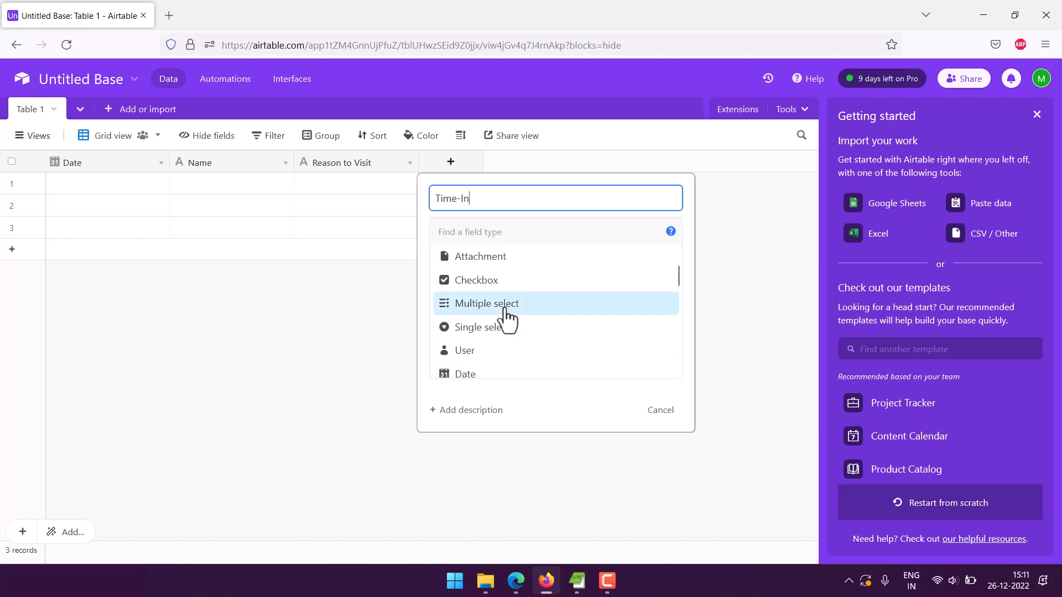
left_click(475, 375)
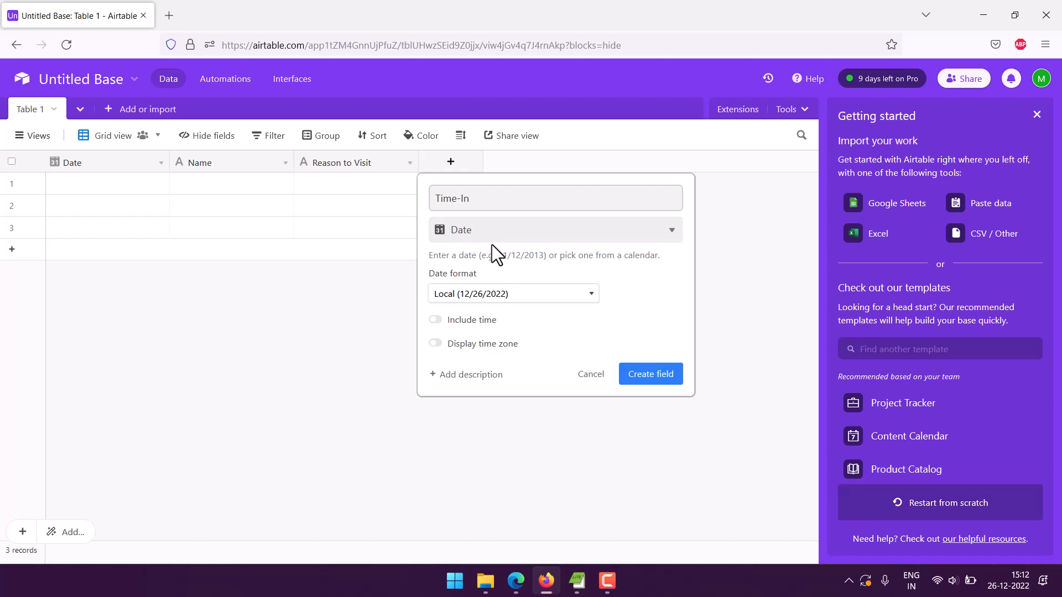
Step: Include time in 24 hour format for the Time-In field and create the field
left_click(440, 321)
left_click(474, 365)
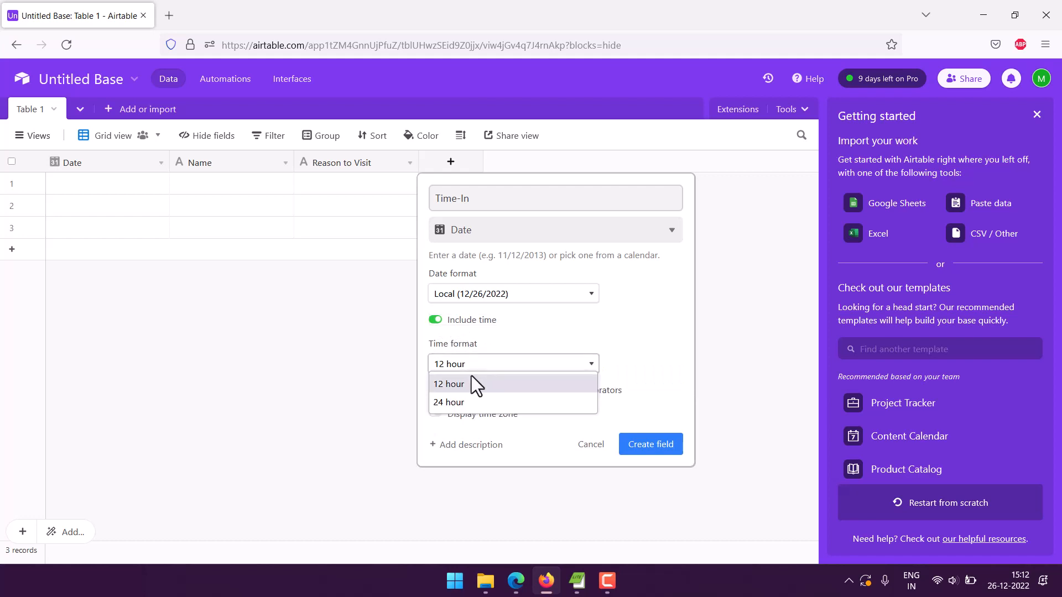
left_click(463, 402)
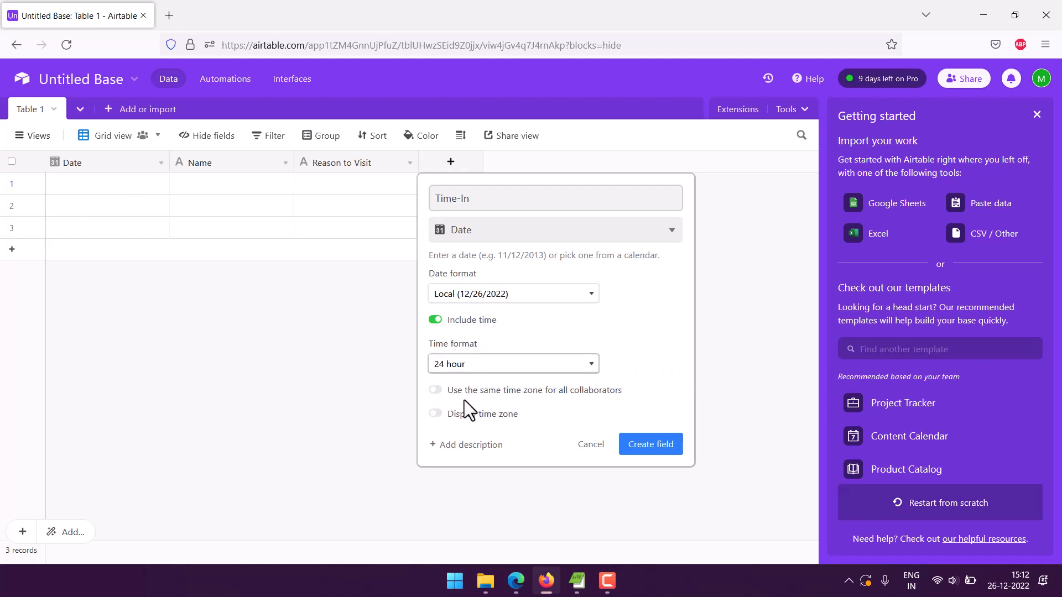
left_click(651, 445)
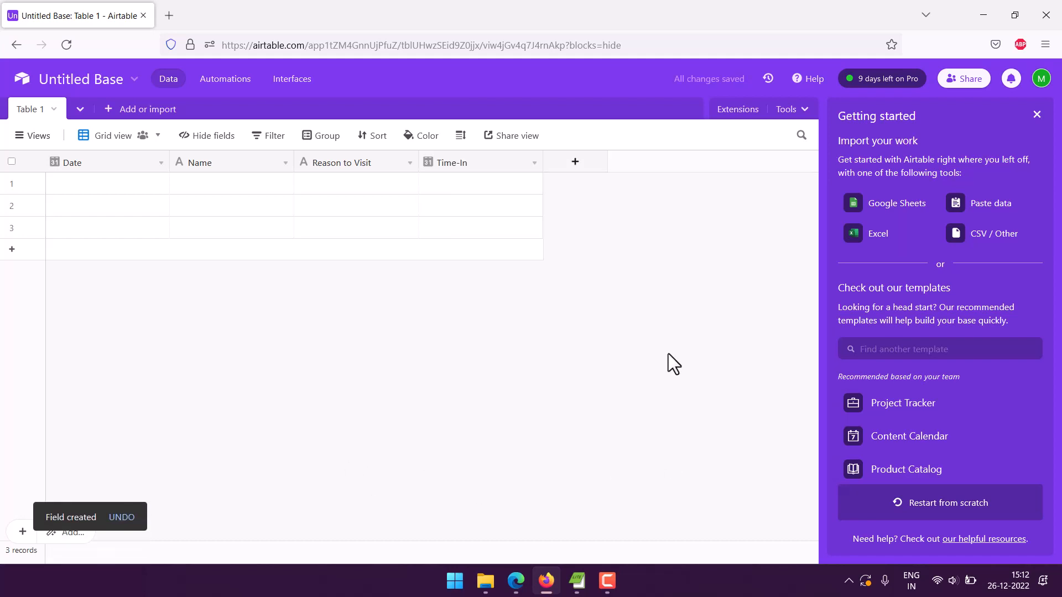
Step: Duplicate the Time-In field and rename the copy Time-Out
left_click(534, 163)
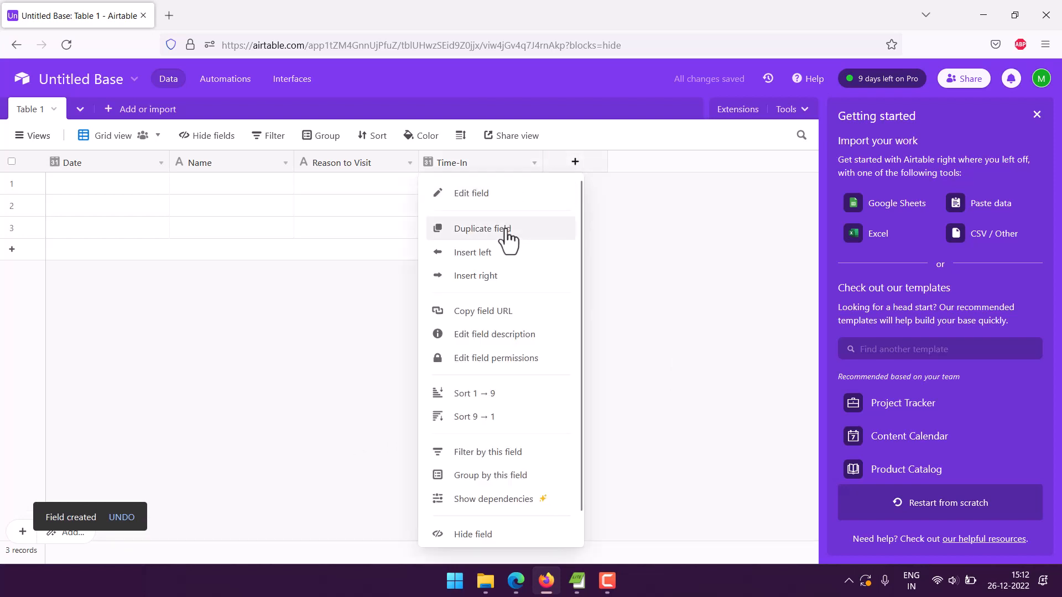
left_click(657, 230)
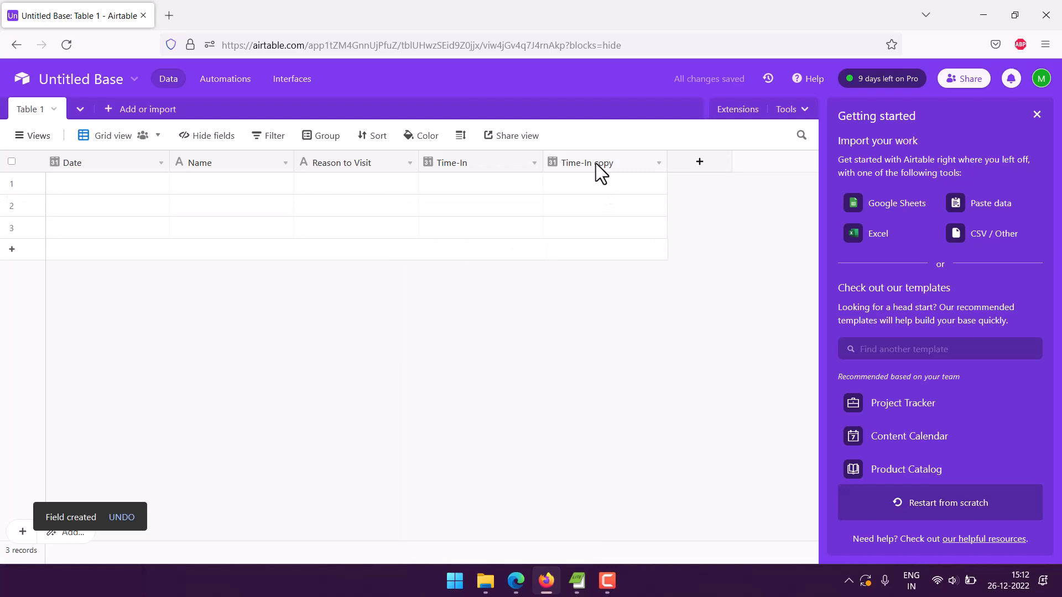
double_click(595, 163)
left_click(284, 202)
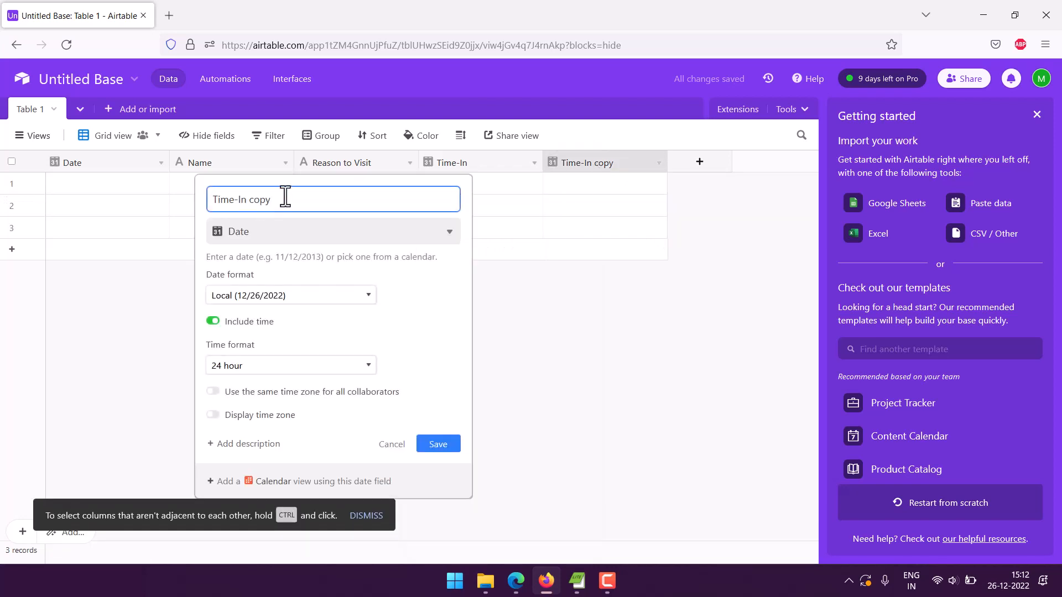
left_click(239, 200)
left_click_drag(246, 199, 284, 202)
type("Out")
left_click(435, 445)
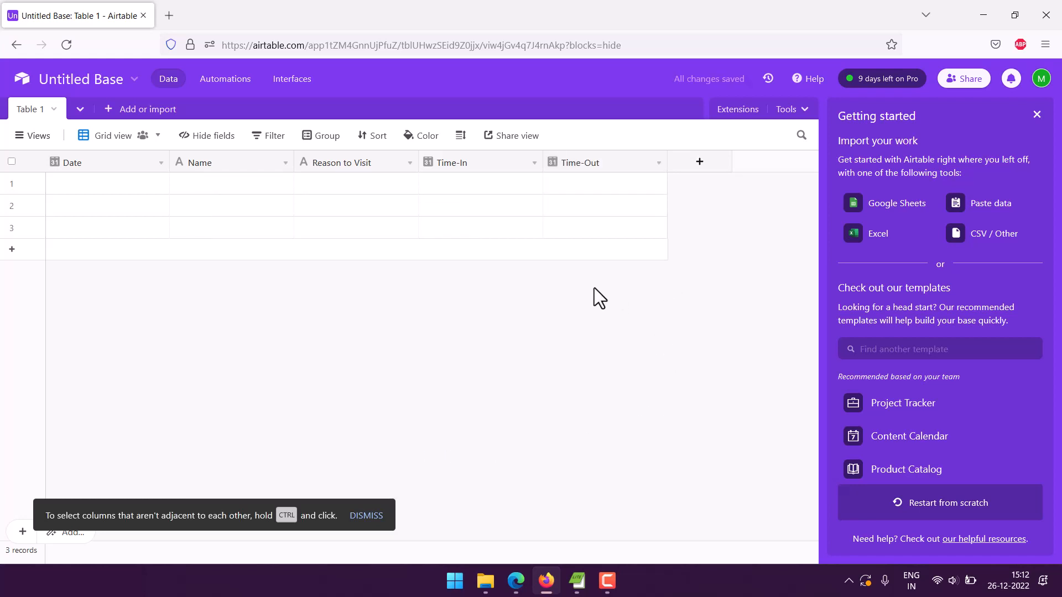
Step: Add a field named Duration after Time-Out, using the Duration type with the h:mm format
left_click(698, 163)
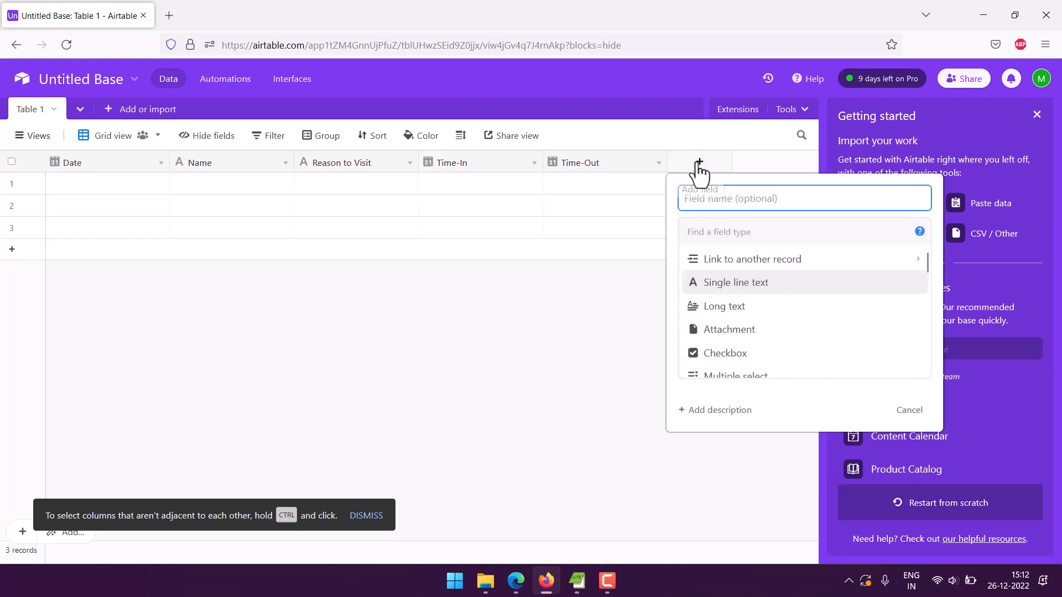
type("Duration")
scroll(835, 314, "down", 5)
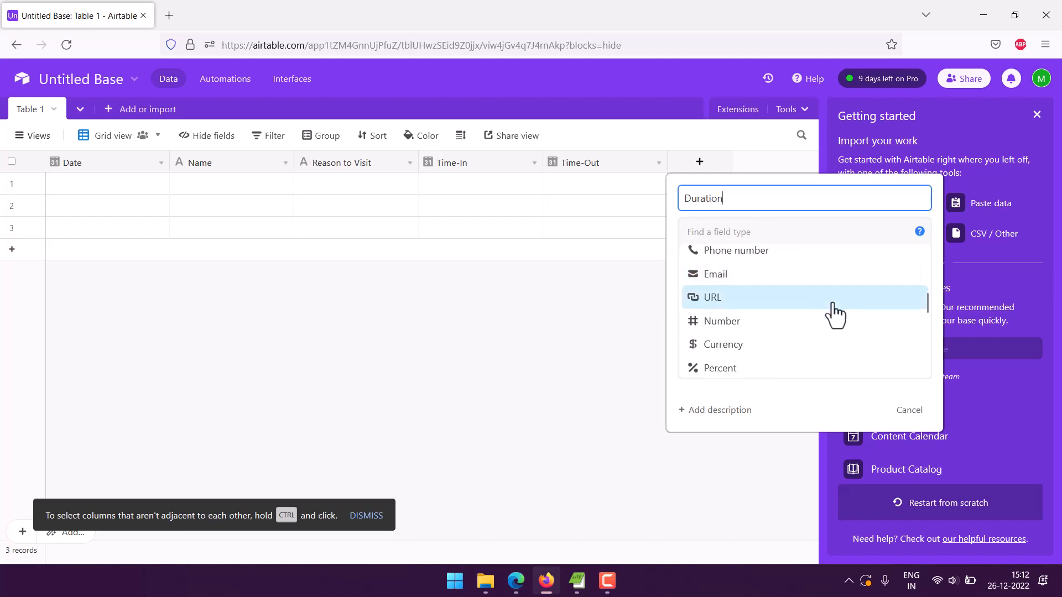
scroll(835, 314, "down", 3)
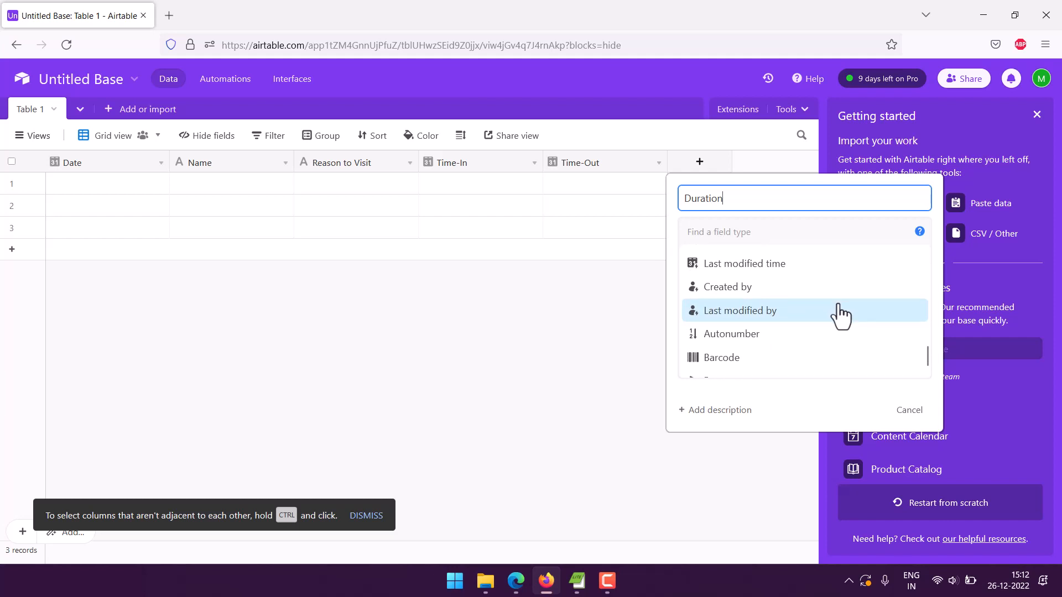
scroll(836, 315, "down", 1)
scroll(834, 316, "up", 5)
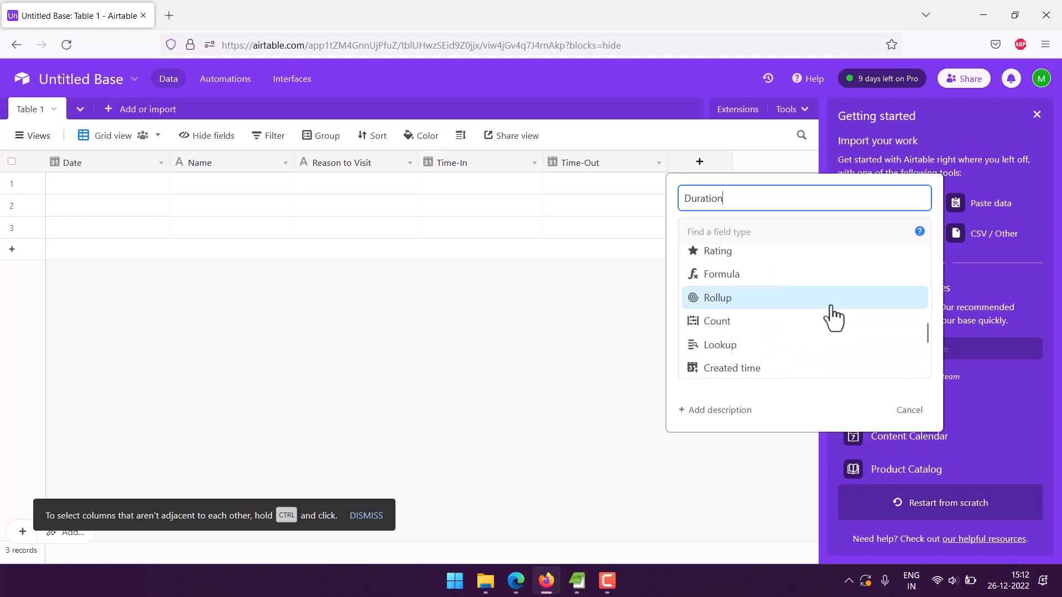
left_click(739, 308)
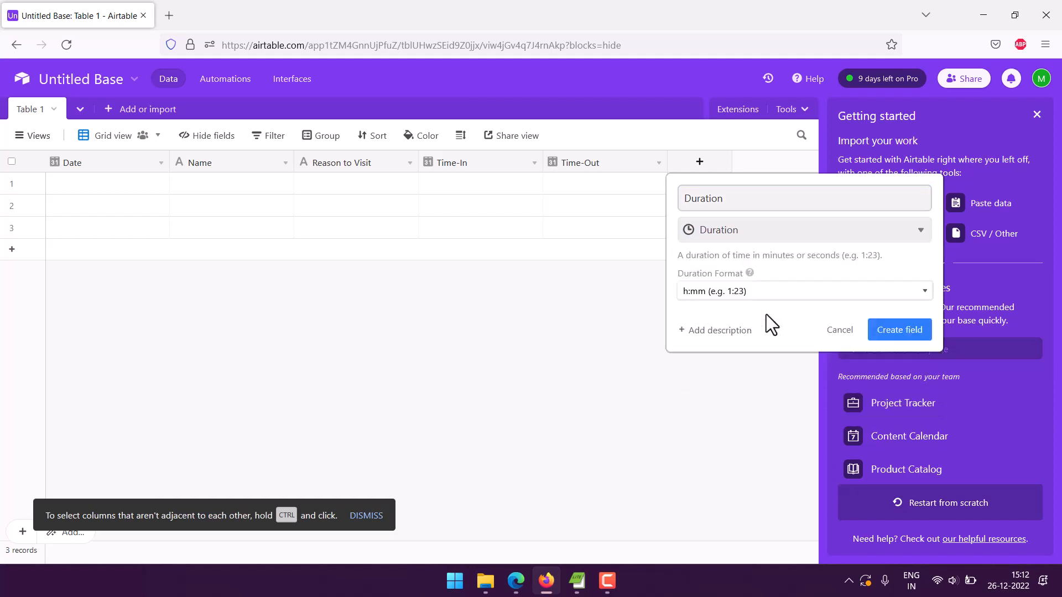
left_click(740, 293)
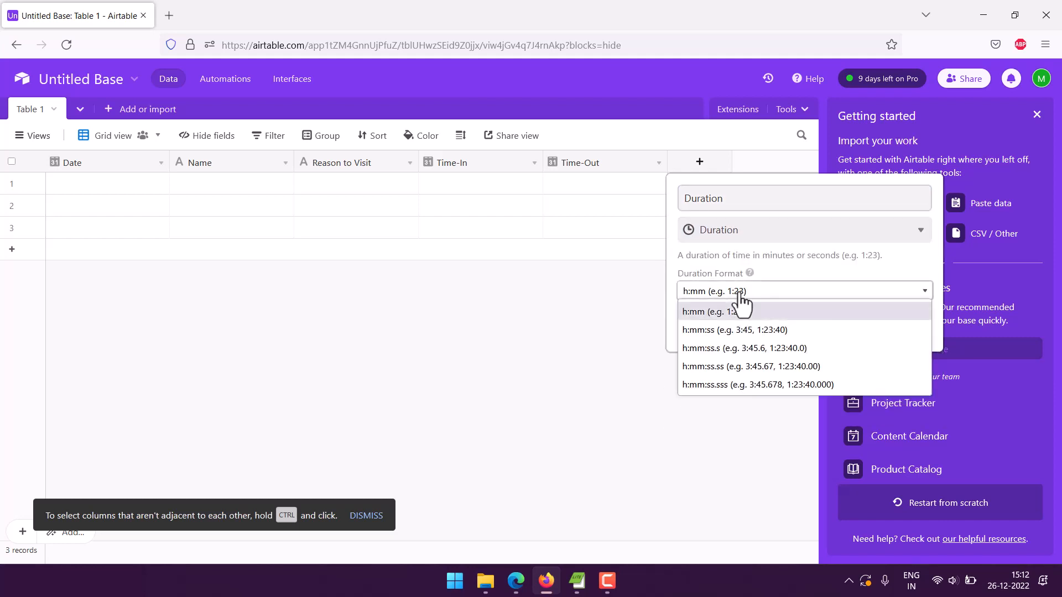
left_click(695, 313)
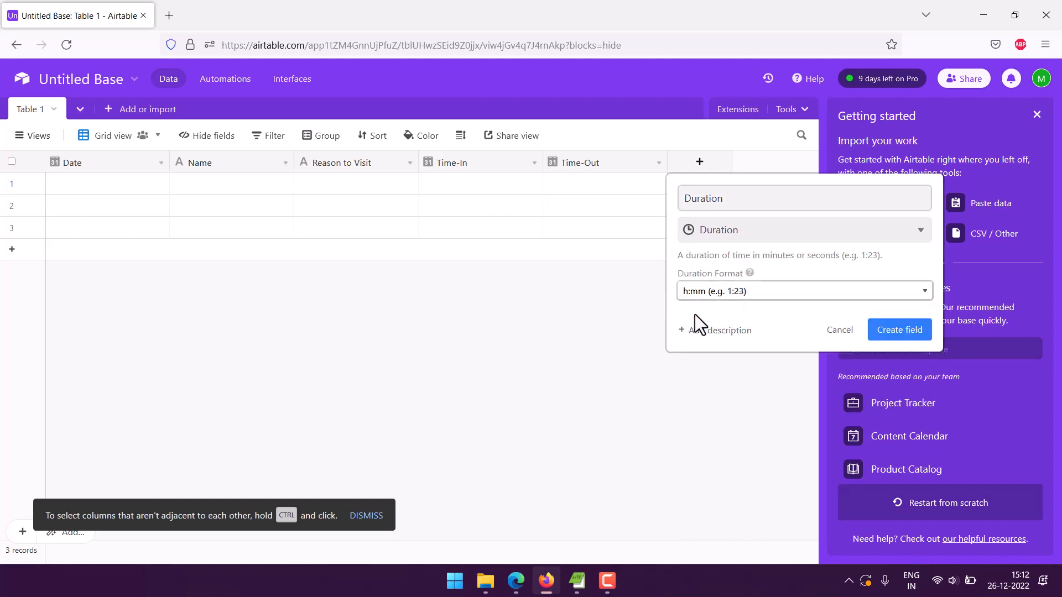
left_click(896, 329)
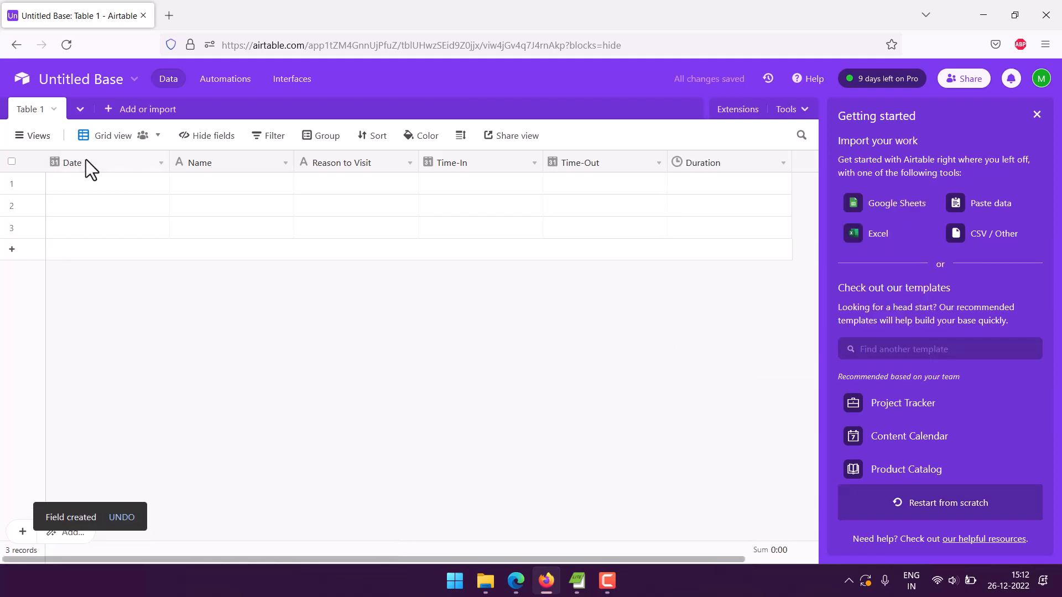
Step: Rename the table as Visitor Tracking
left_click(55, 111)
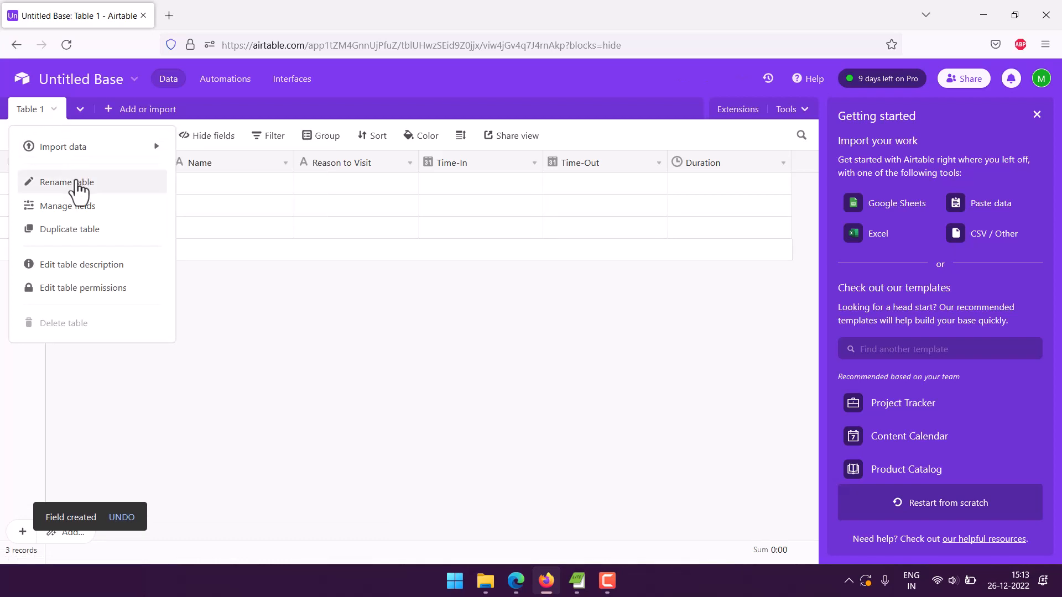
left_click(98, 185)
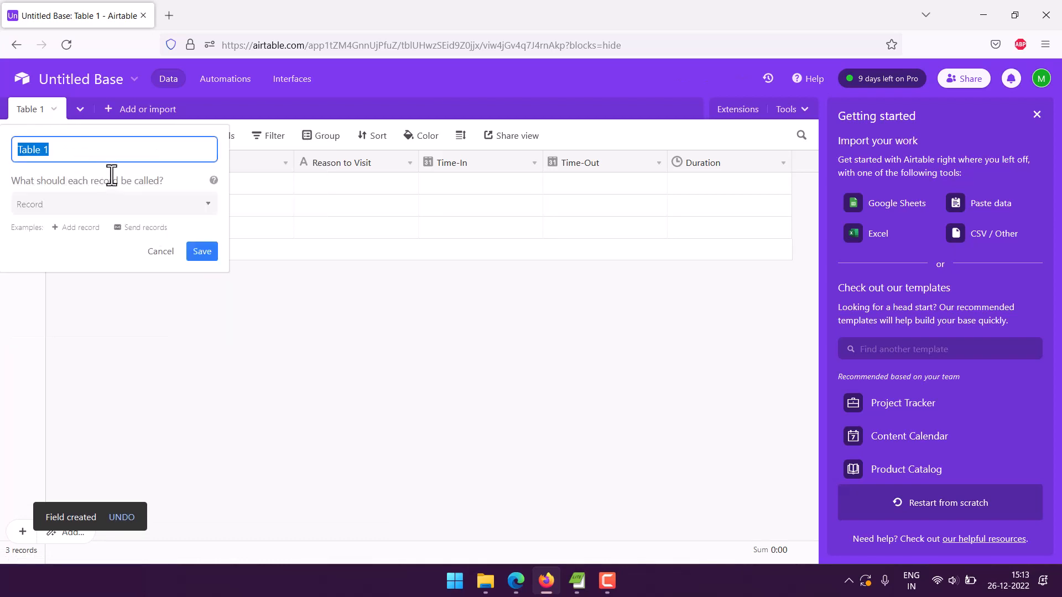
type("Visitor Tracking")
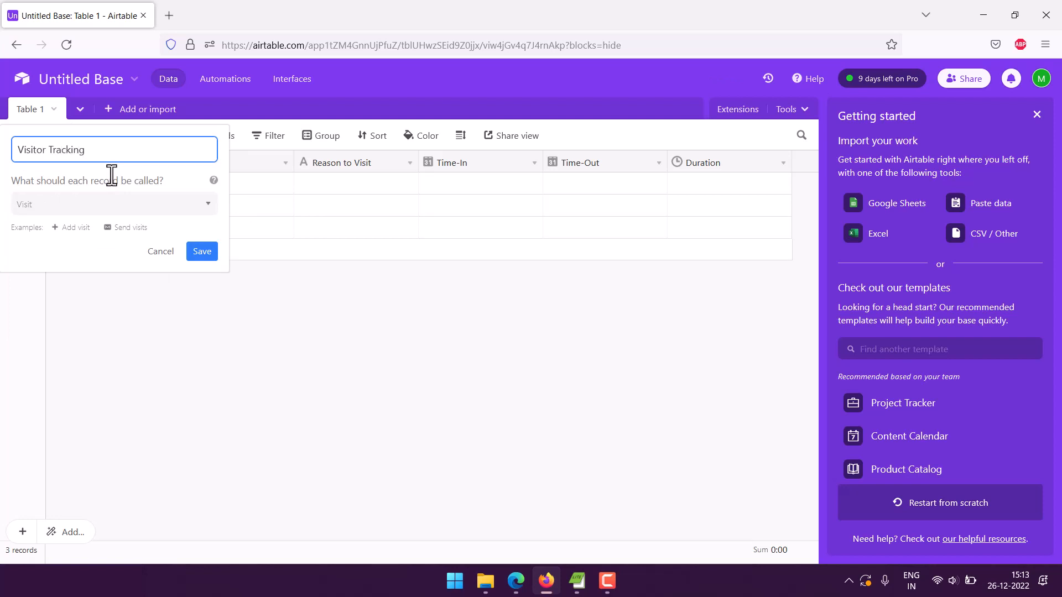
left_click(203, 253)
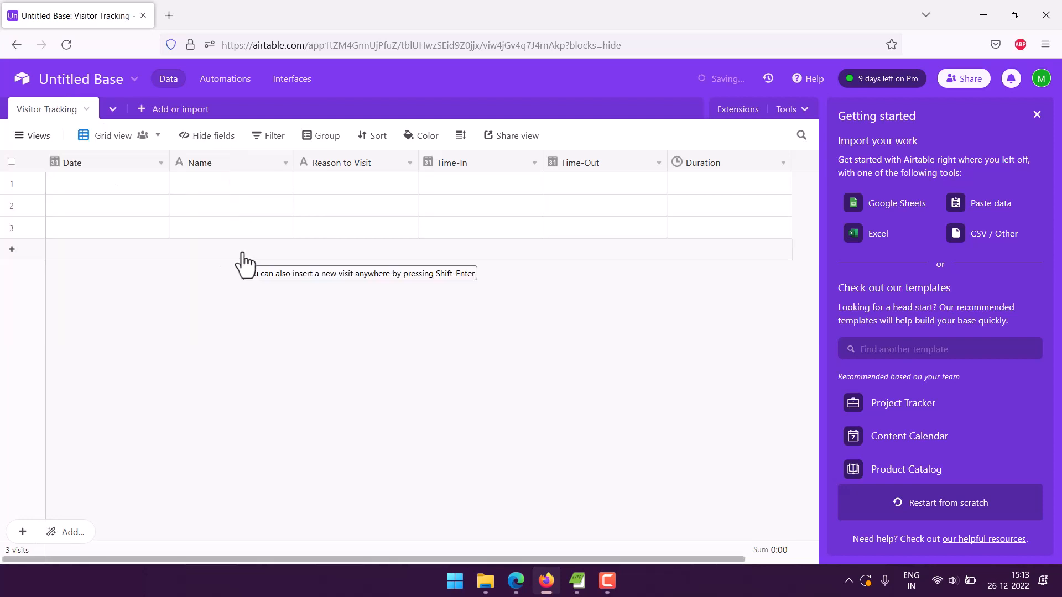
Step: Rename the base as School Visitor Tracker
left_click(95, 83)
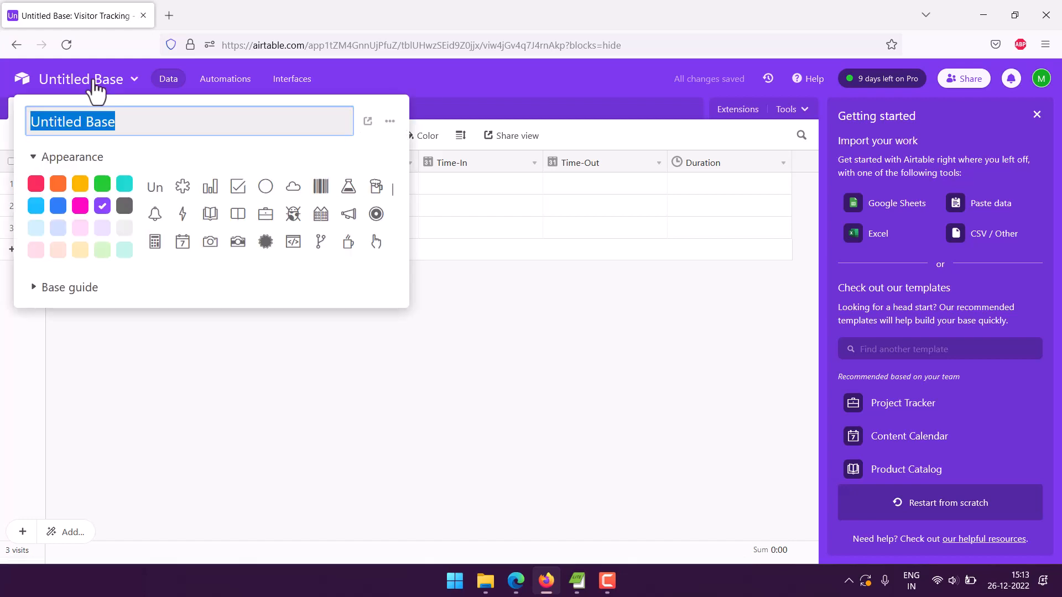
type("S")
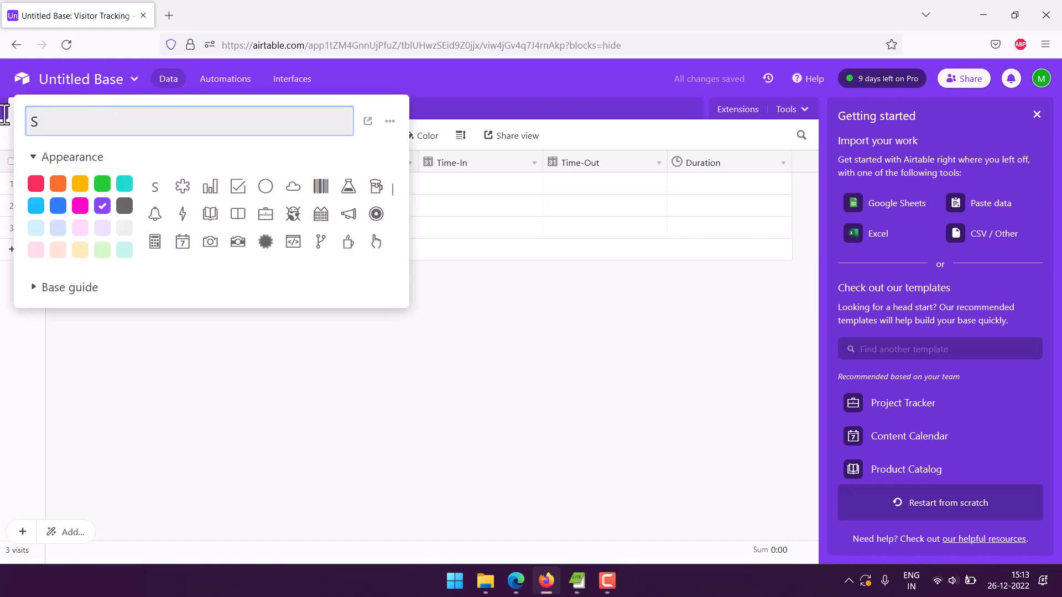
type("chool Visi")
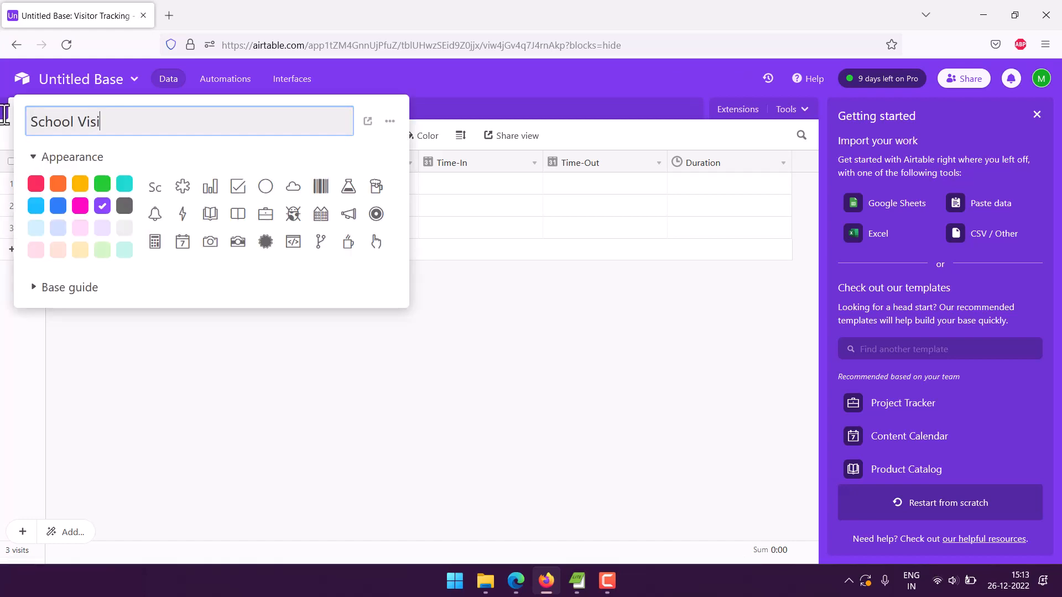
type("tor Tracker")
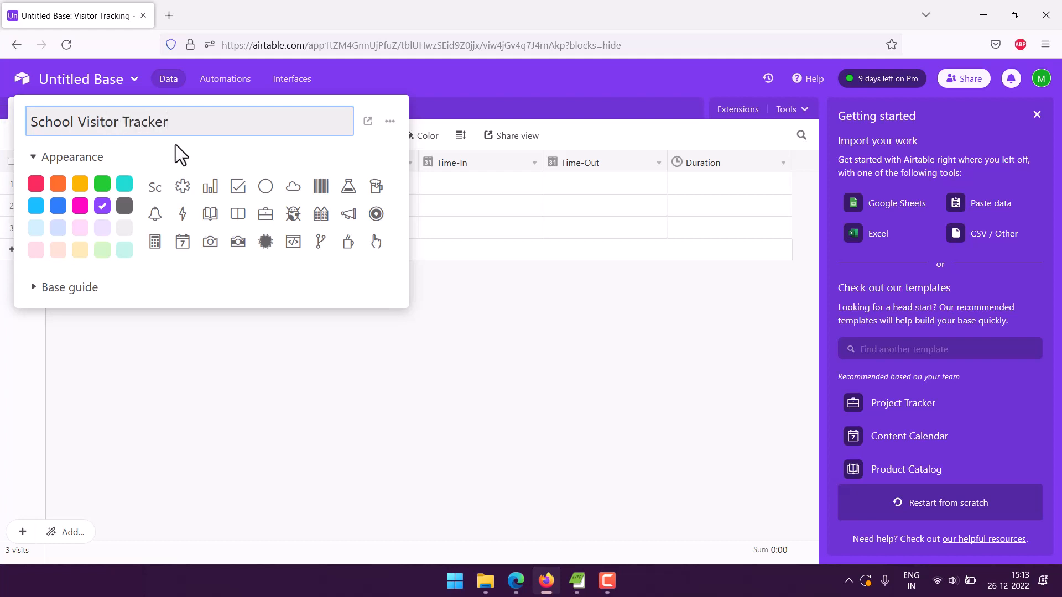
key("Return")
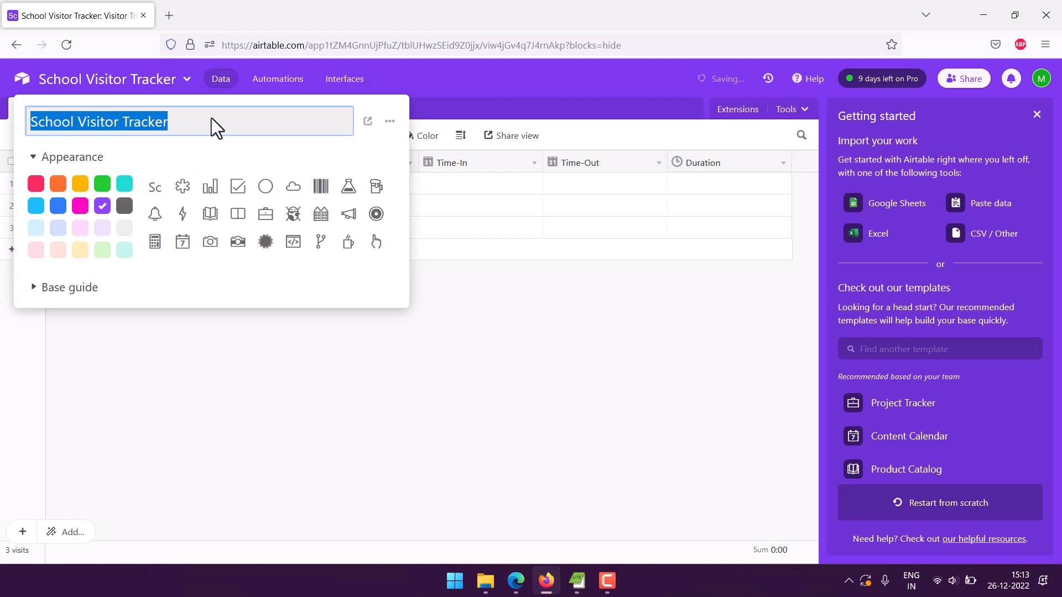
left_click(477, 318)
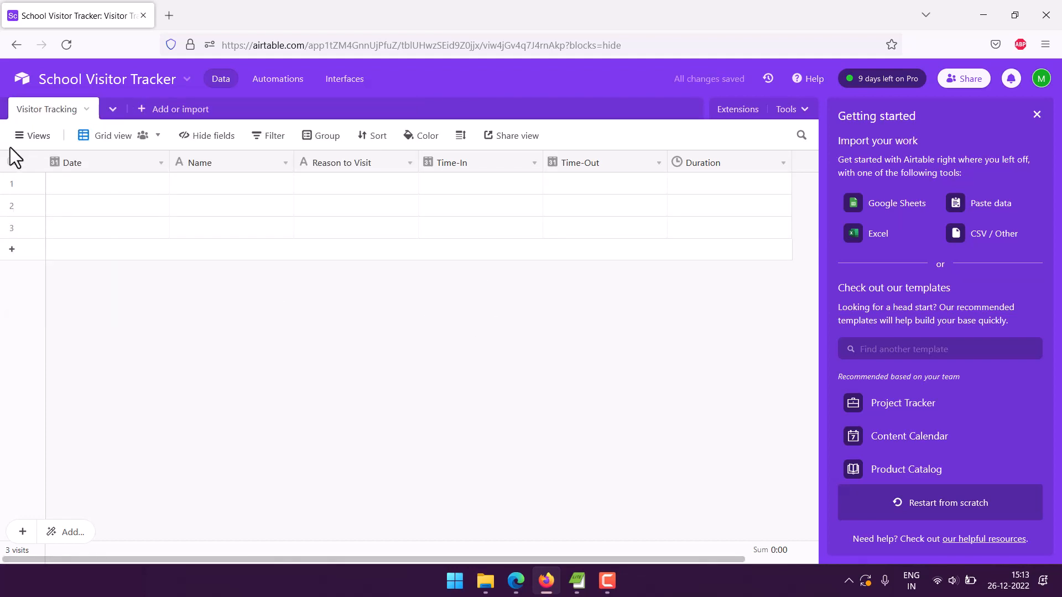
Step: Create a personal form view named Visitor Tracker for the Visitor Tracking table
left_click(22, 139)
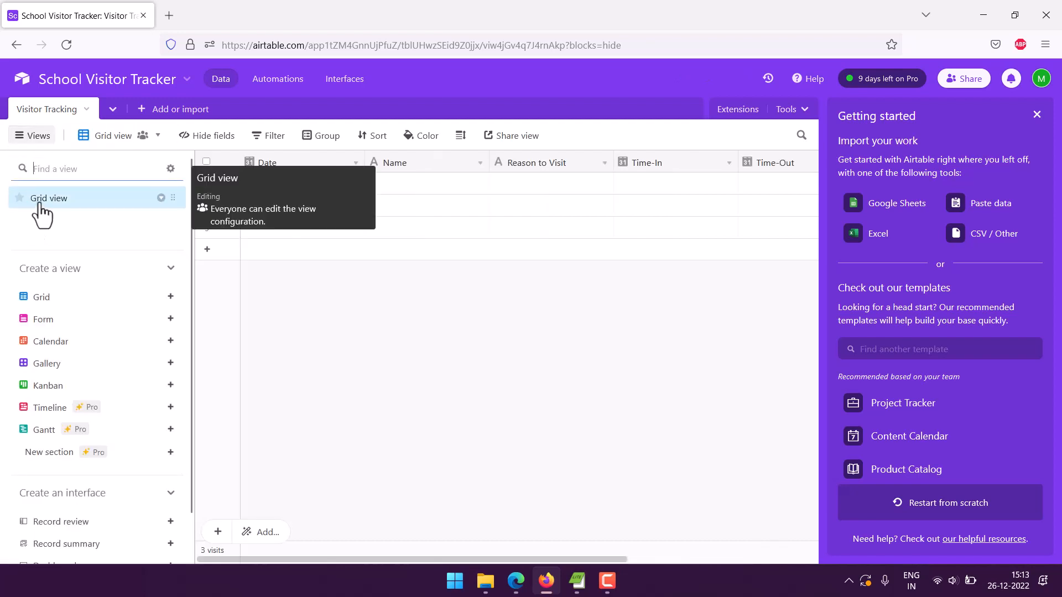
left_click(61, 320)
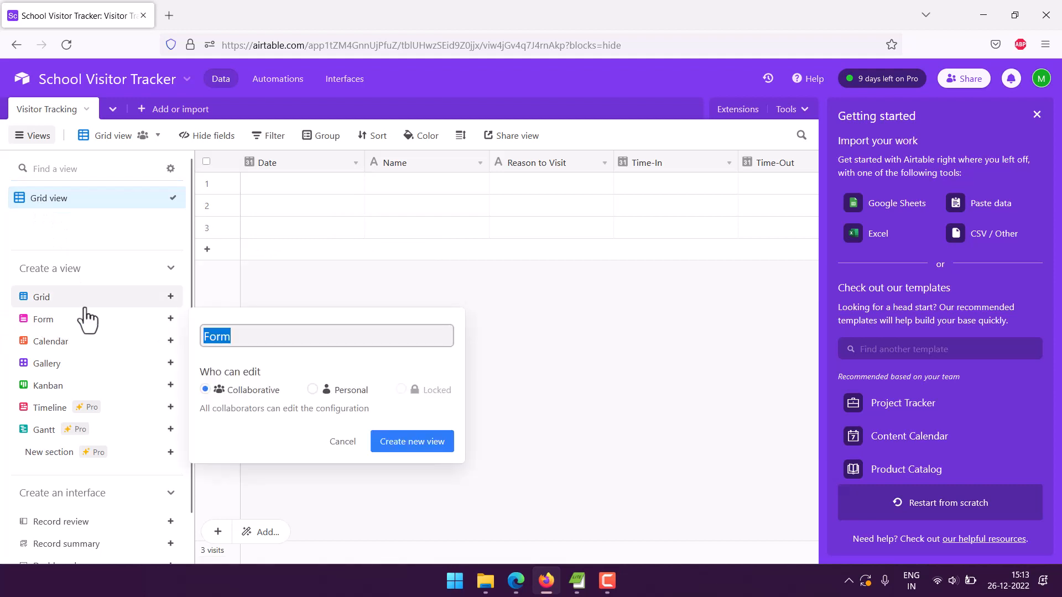
type("V")
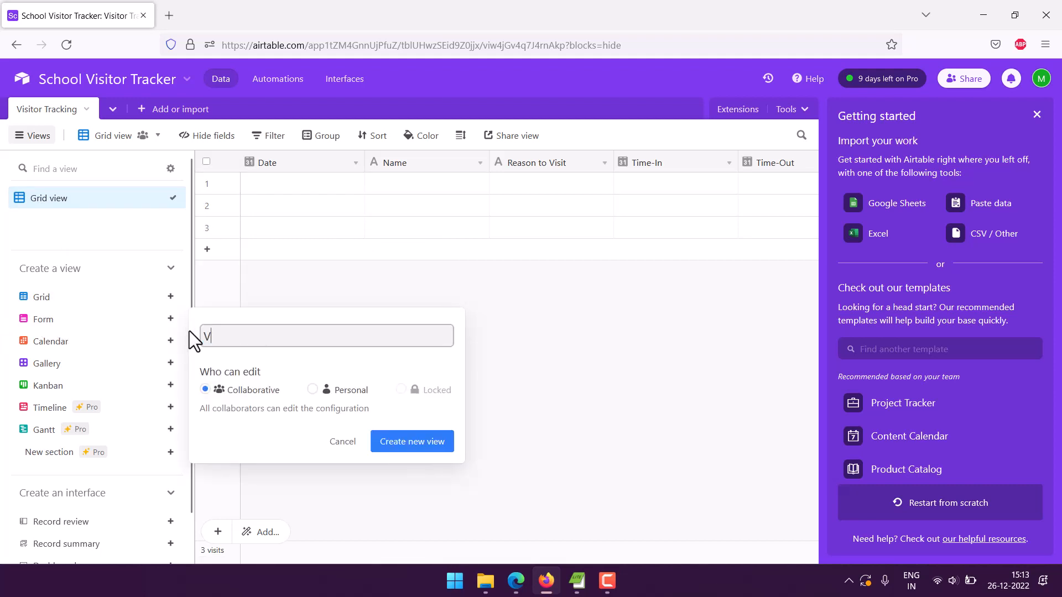
type("isitor Tracker")
left_click(313, 389)
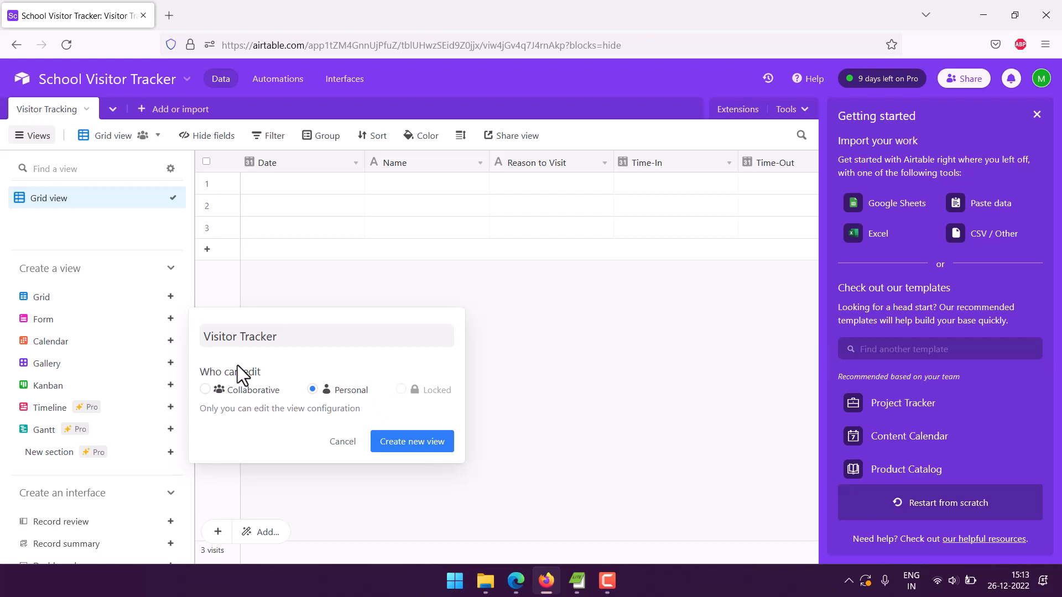
left_click(419, 444)
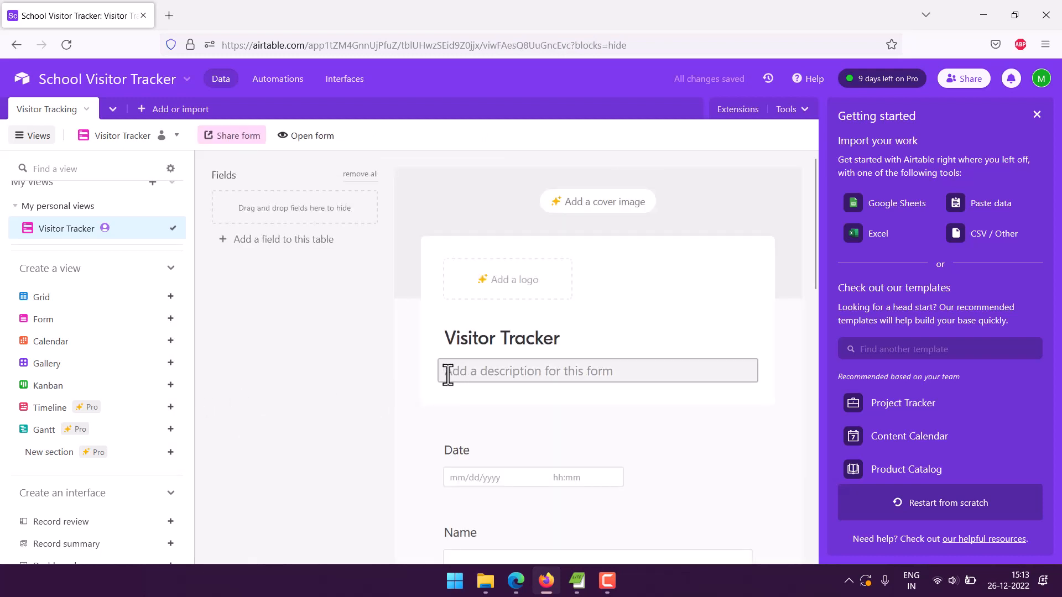
Step: Enter "Walnut School Visitor Sign-in Tracker" as the form's description
type("Wal")
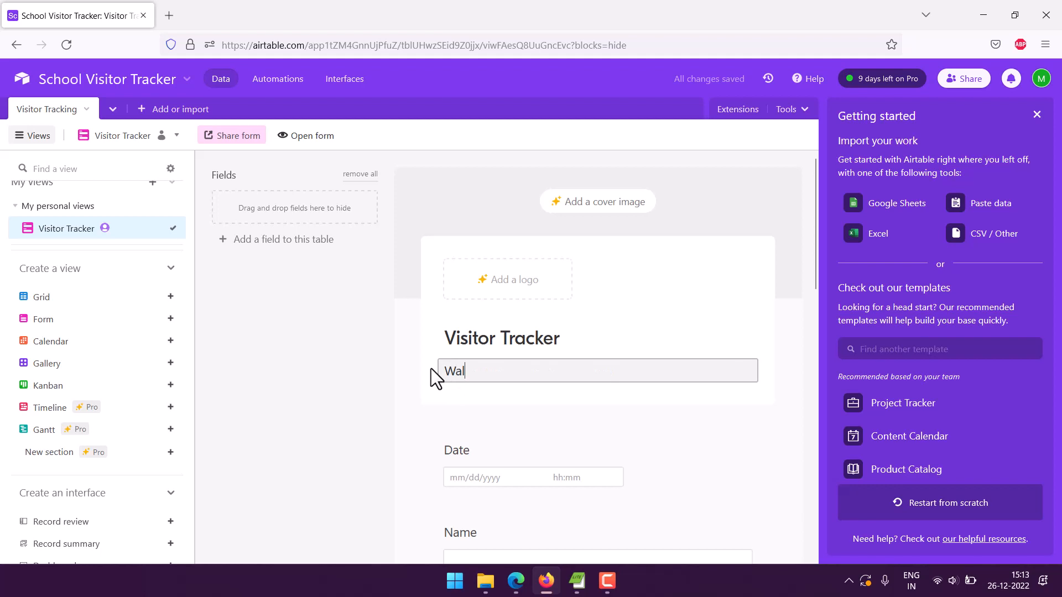
type("nut sC")
key("BackSpace")
key("BackSpace")
type("S")
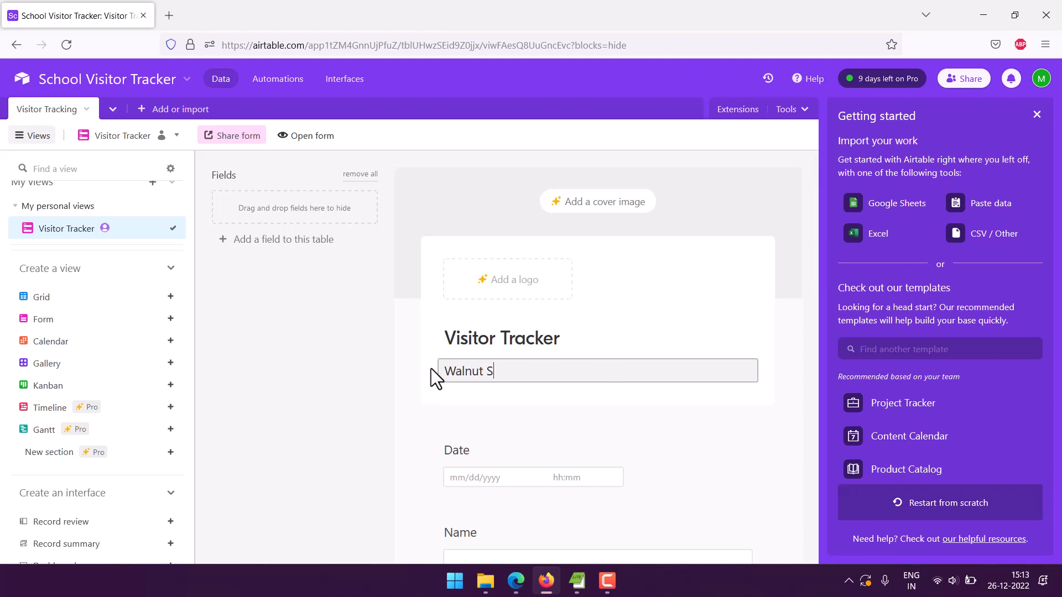
type("chool Visitor Sign")
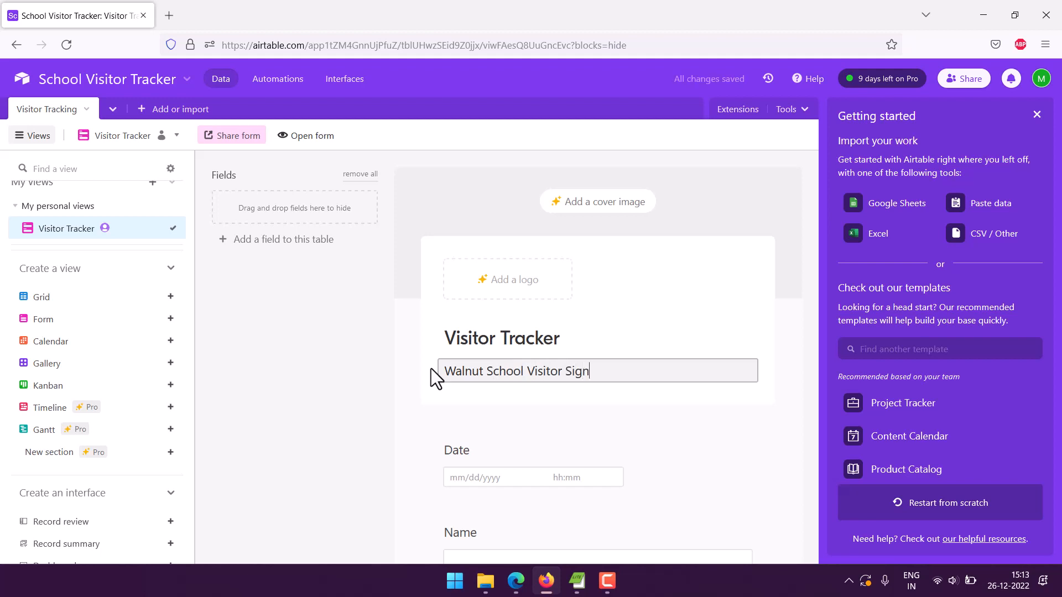
type("-in Tracker")
Step: Review the form's fields down to the submit area and examine the Duration field's settings
scroll(422, 374, "down", 2)
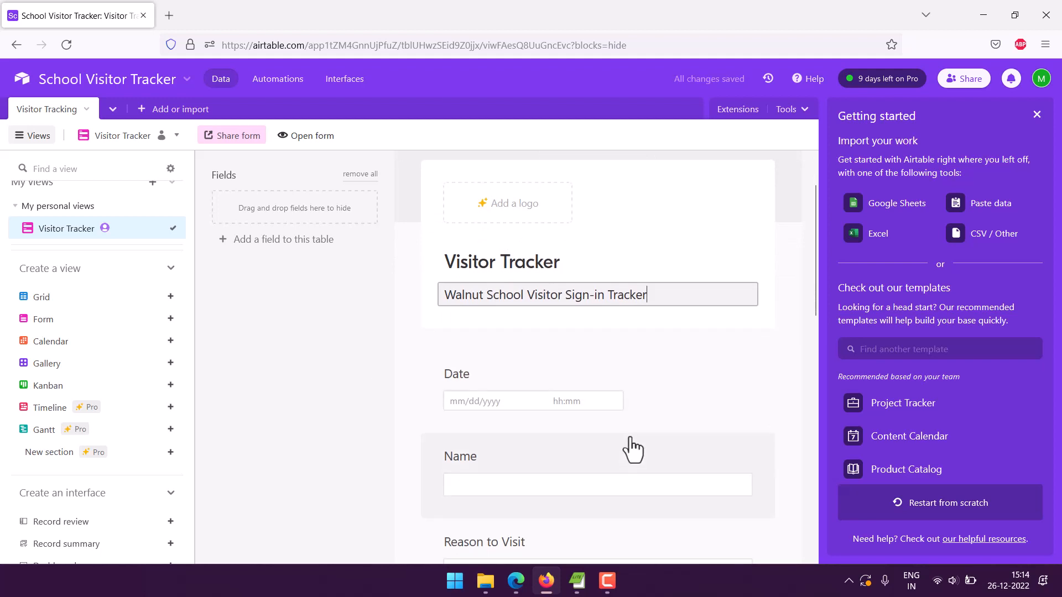
scroll(503, 365, "down", 3)
scroll(409, 386, "down", 3)
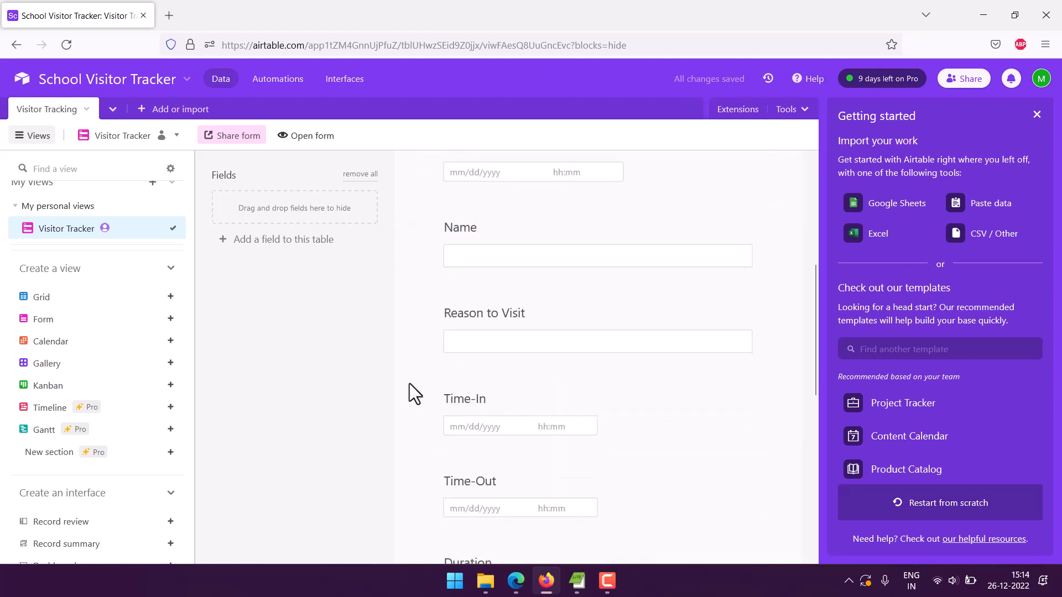
scroll(406, 380, "down", 1)
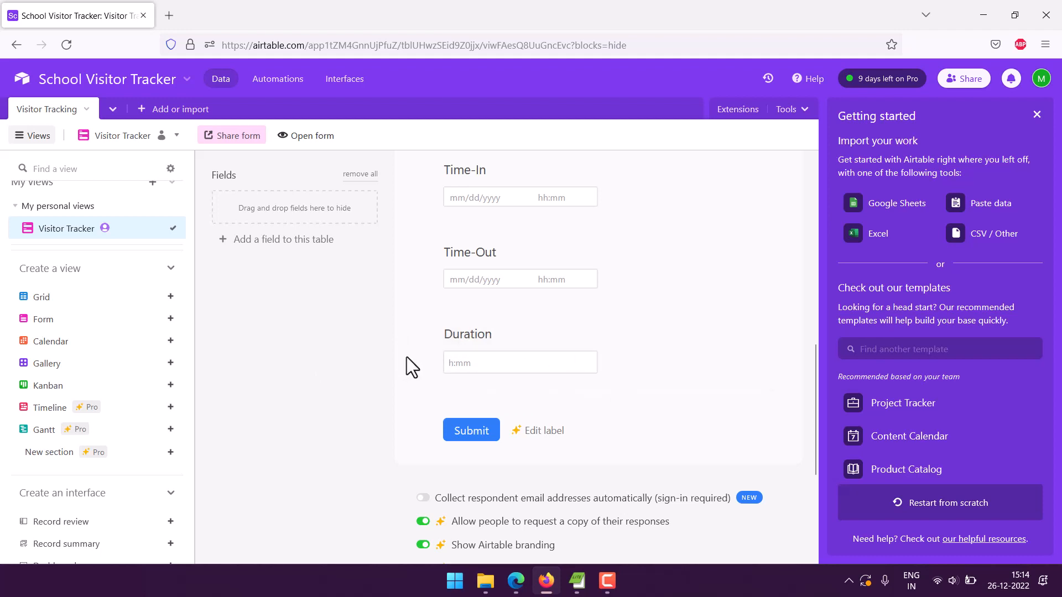
left_click(651, 352)
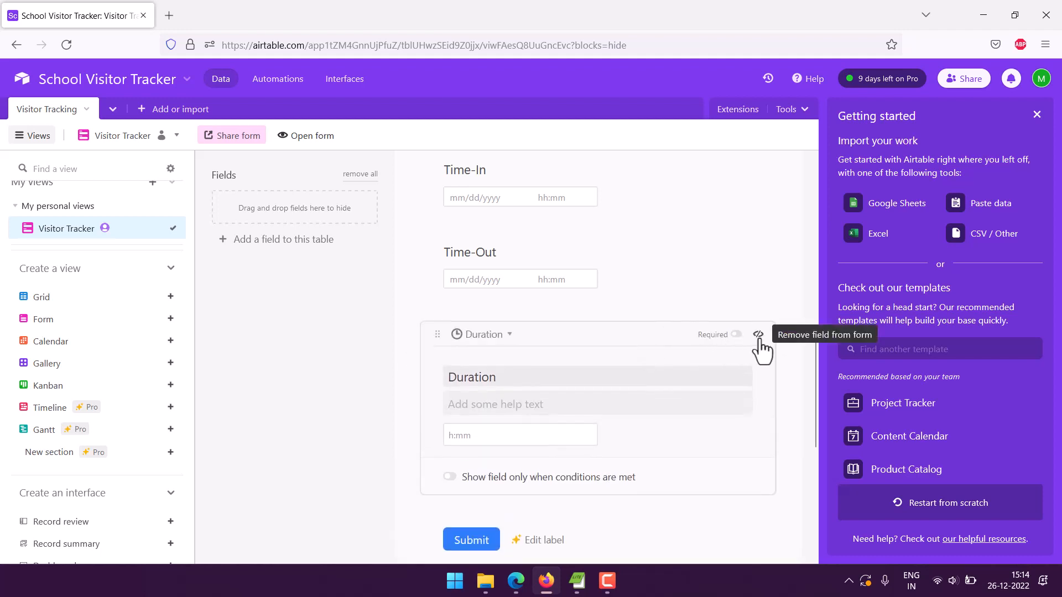
left_click(376, 342)
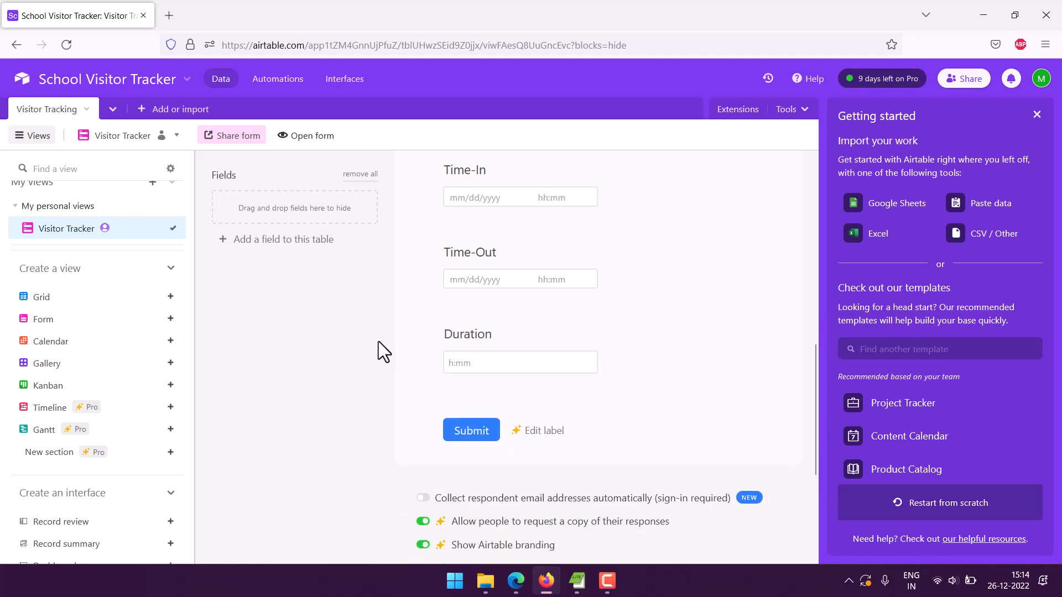
scroll(616, 317, "up", 10)
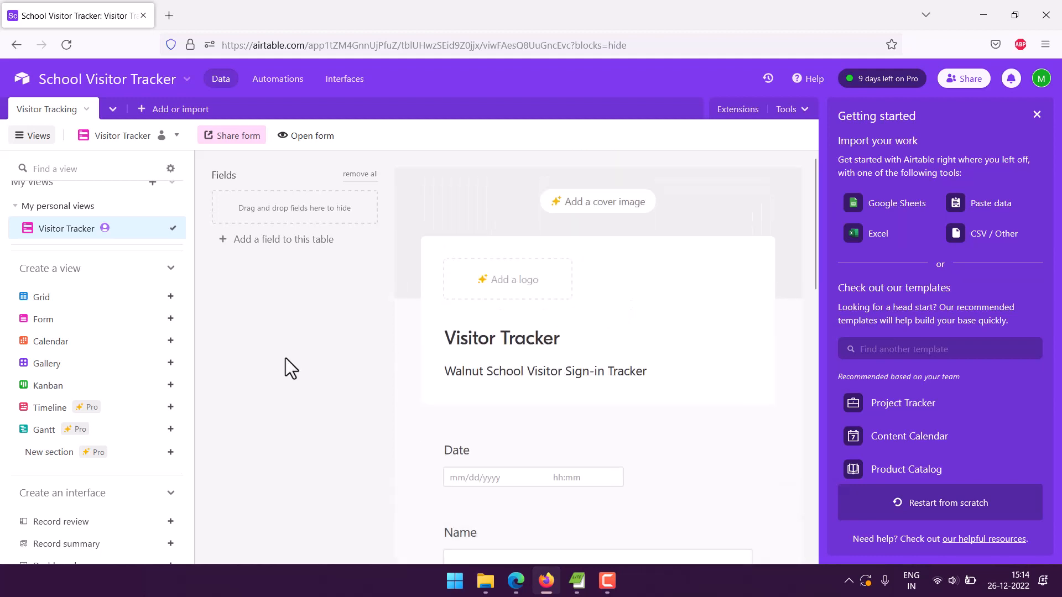
scroll(77, 205, "up", 1)
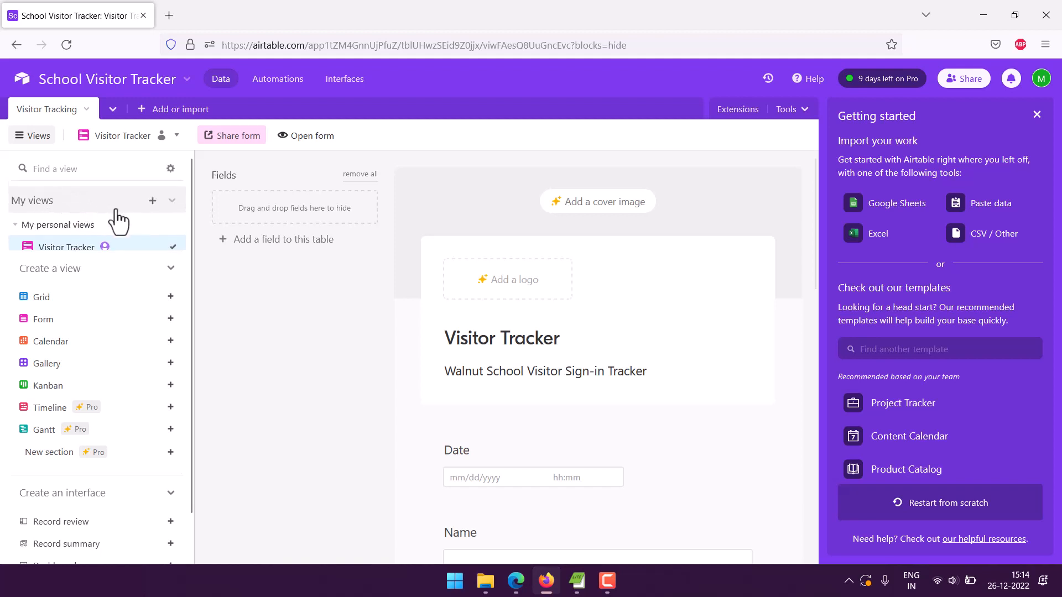
left_click(27, 226)
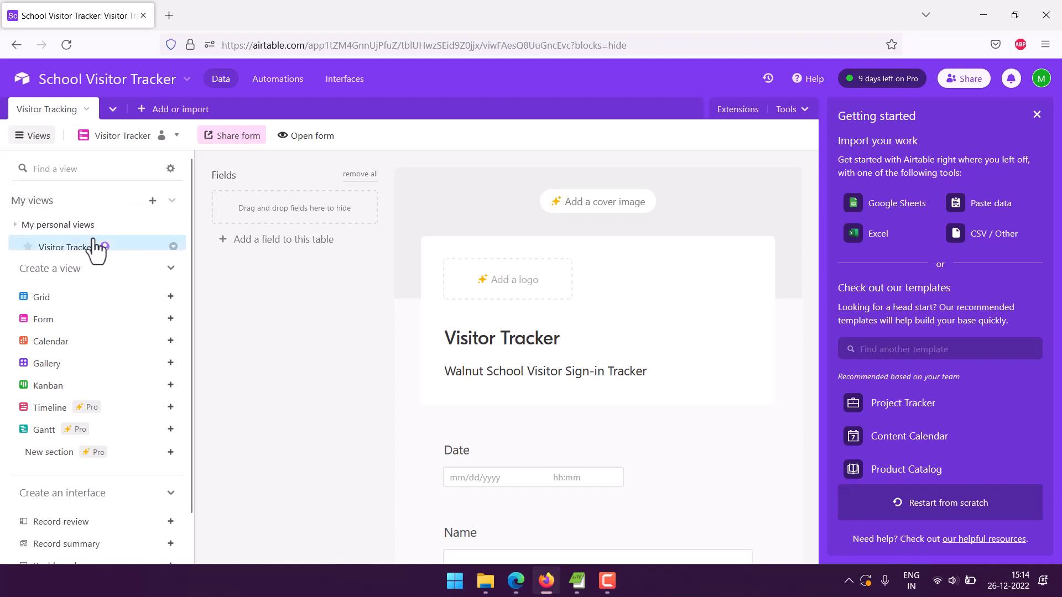
left_click(22, 137)
left_click(15, 138)
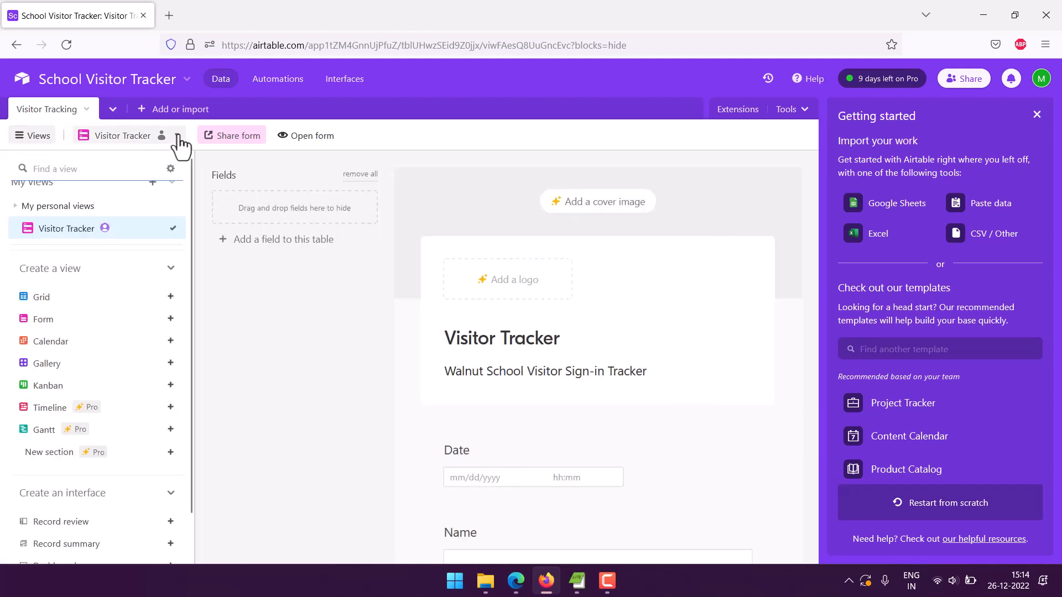
left_click(176, 137)
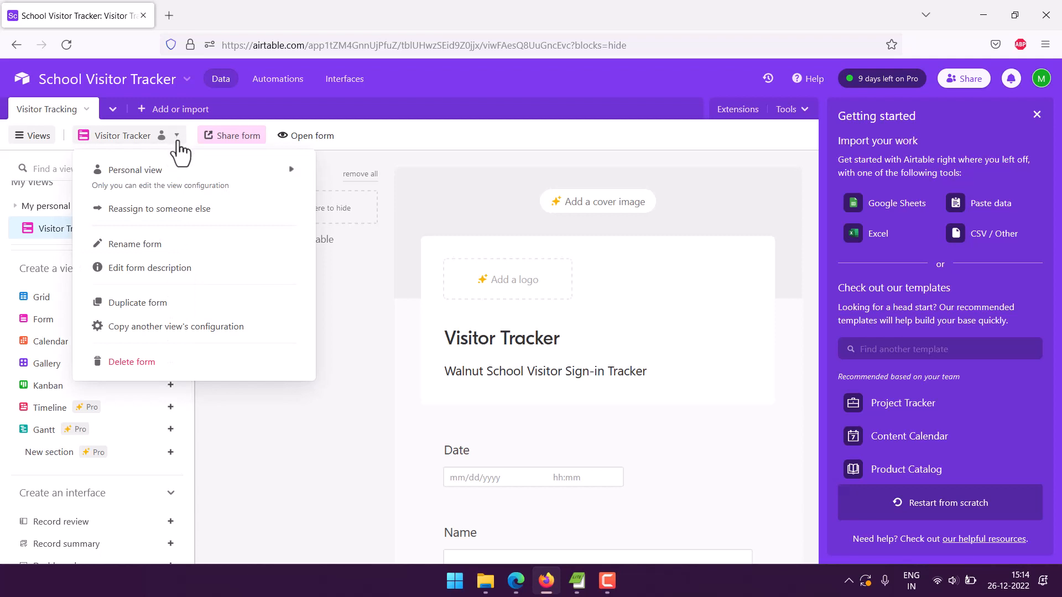
left_click(37, 298)
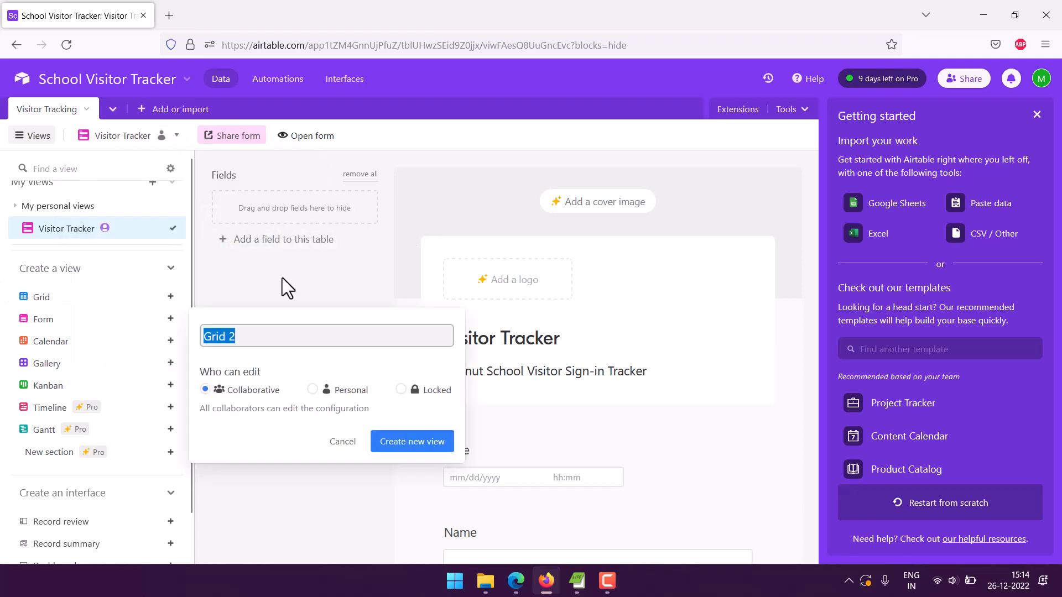
left_click(342, 442)
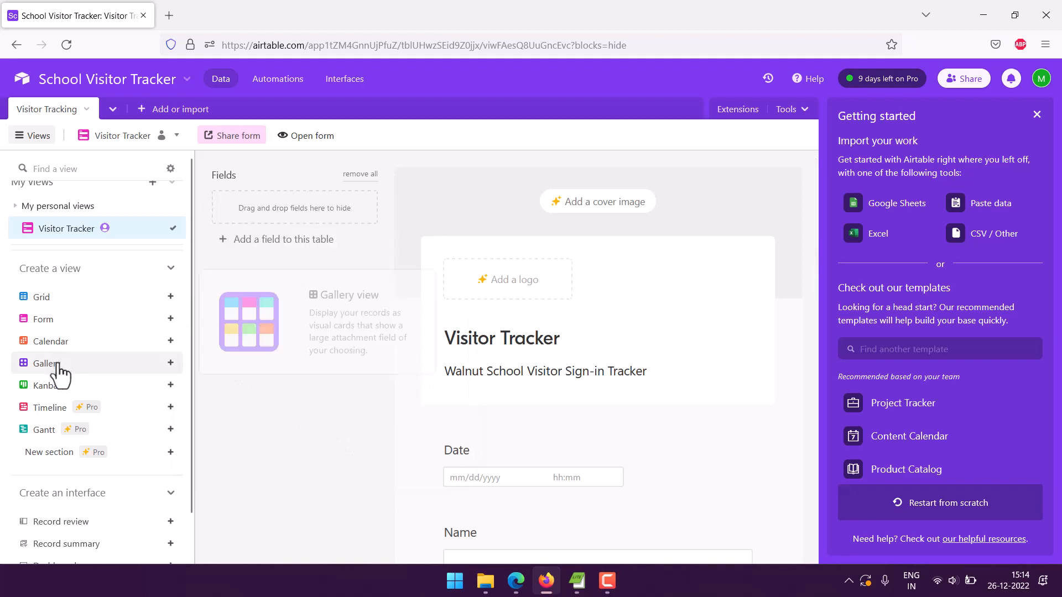
mouse_move(57, 412)
mouse_move(50, 432)
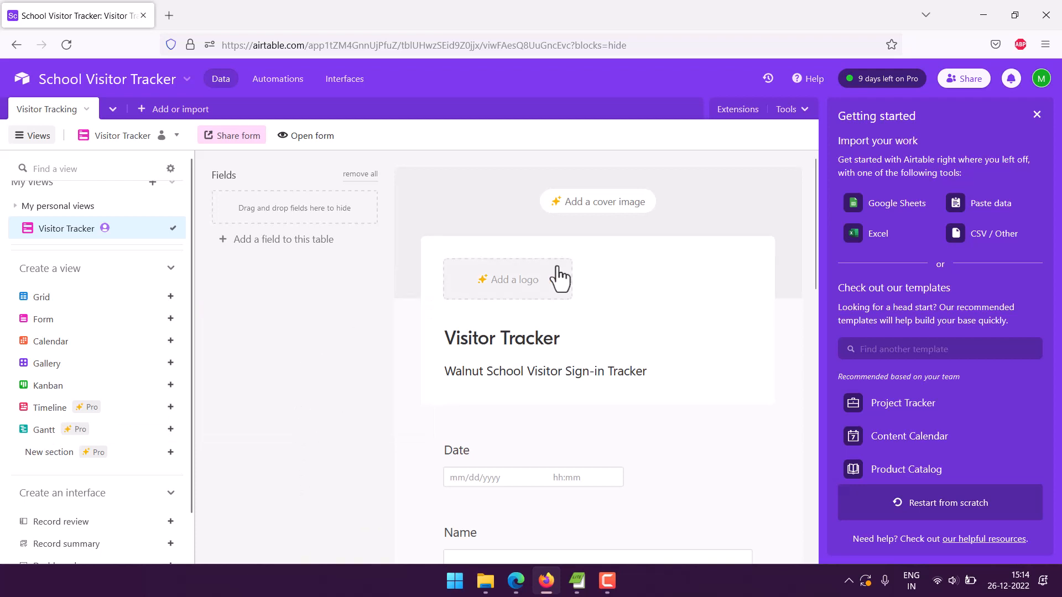
scroll(404, 320, "down", 10)
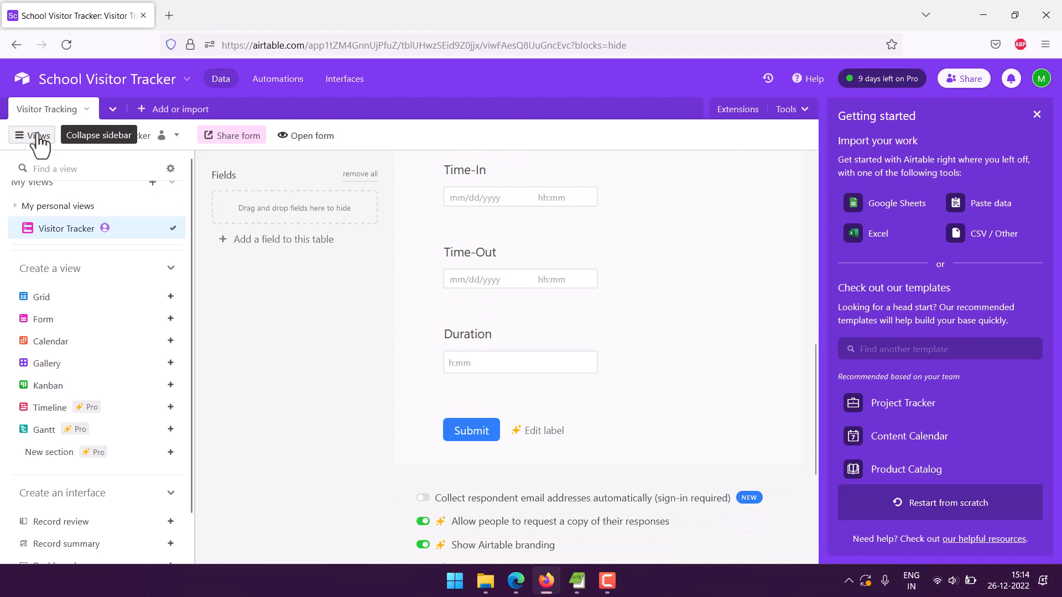
left_click(113, 110)
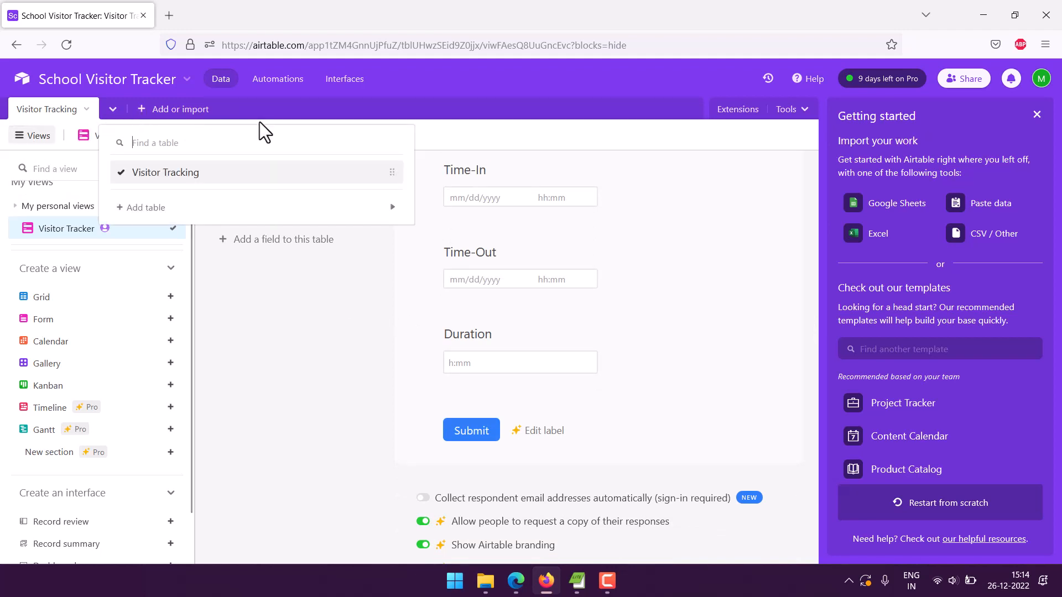
left_click(223, 172)
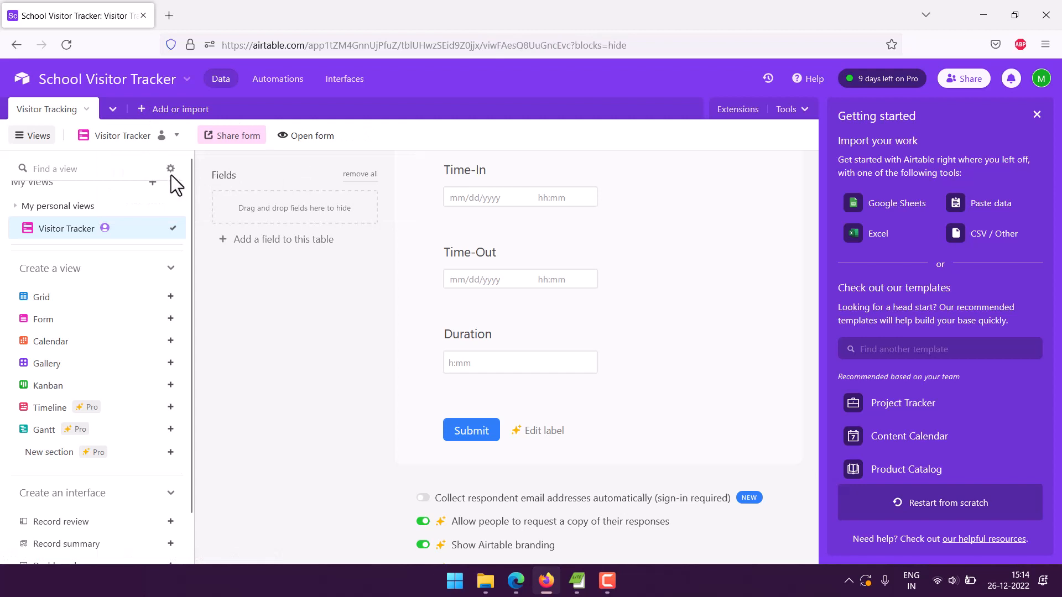
scroll(67, 207, "up", 1)
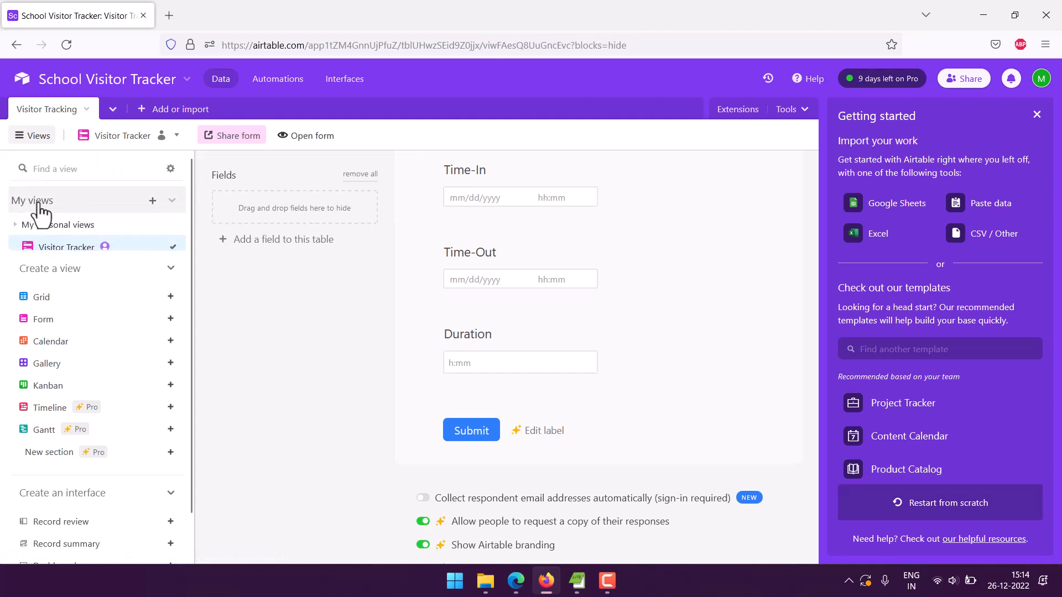
left_click(172, 200)
left_click(172, 200)
Step: Search the table's views for "Gr" and open Grid view to examine the visitor log with the view list hidden
left_click(102, 170)
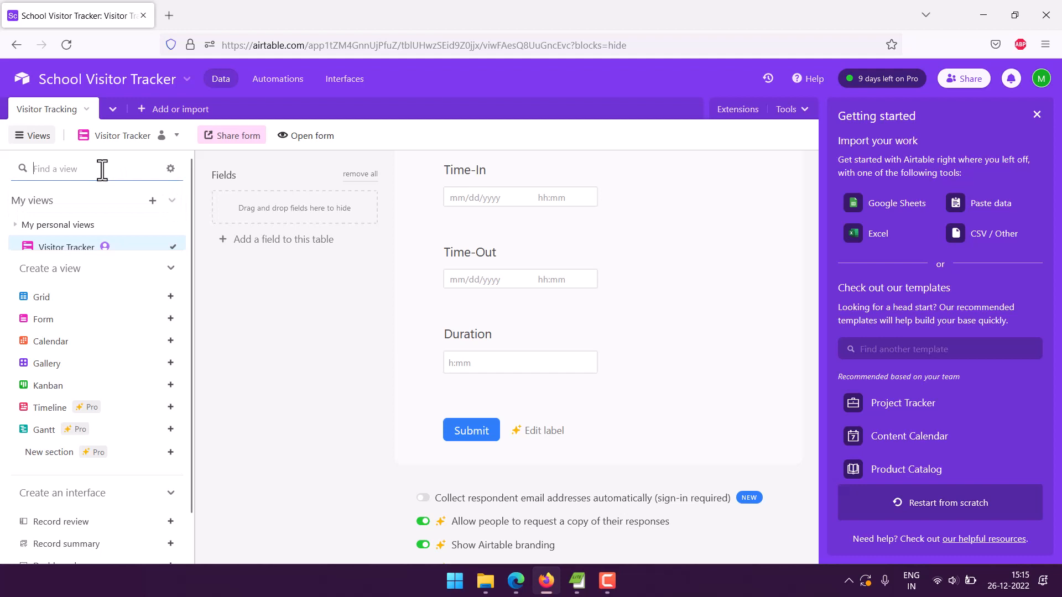
type("Gr")
left_click(86, 187)
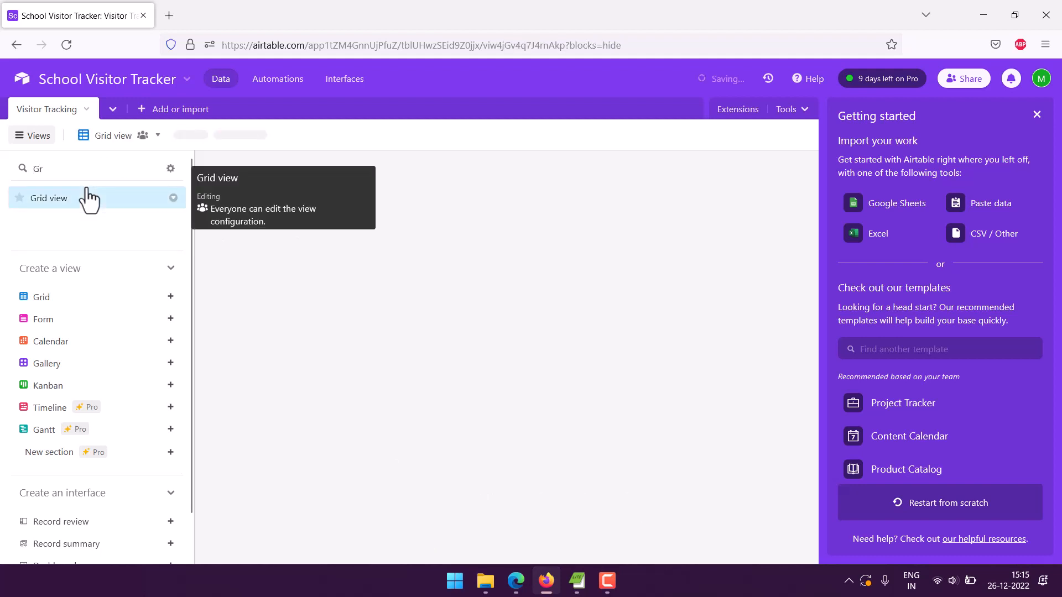
left_click(30, 139)
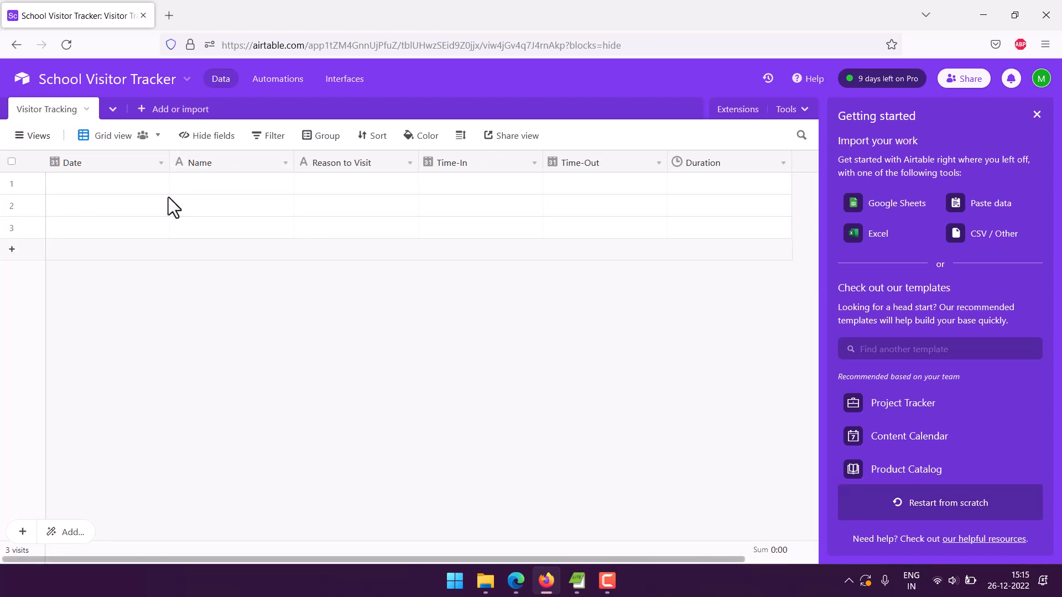
Step: Return to the Visitor Tracker form view and open the live form for filling in
left_click(19, 138)
scroll(105, 210, "down", 1)
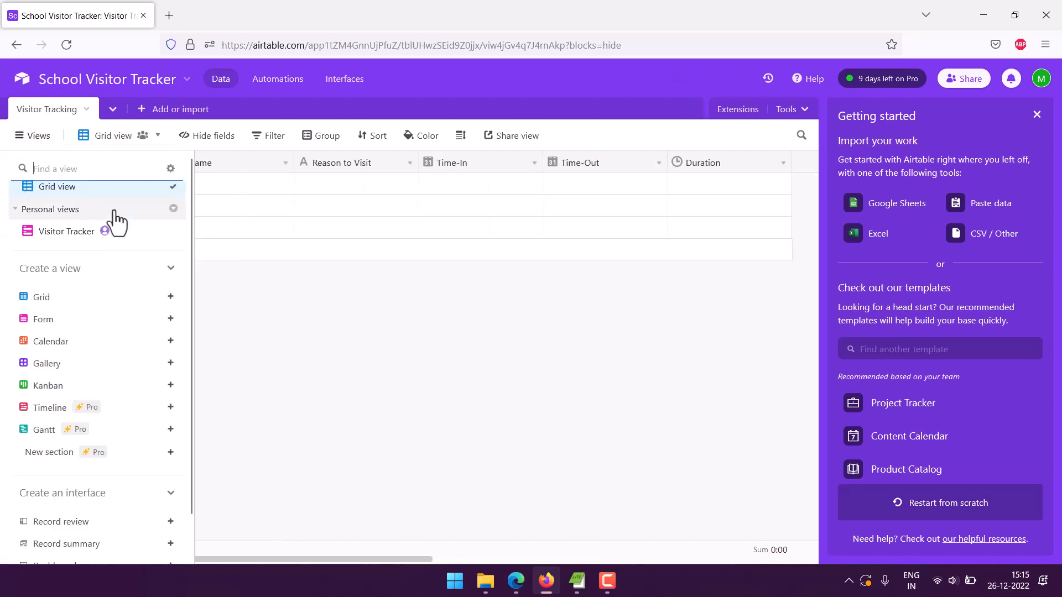
left_click(69, 232)
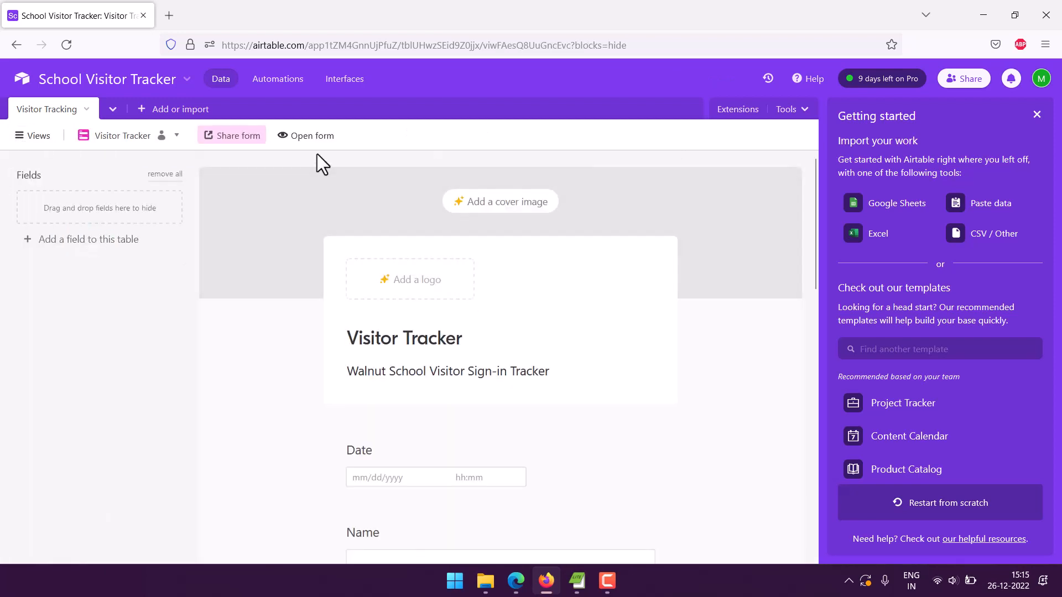
left_click(312, 137)
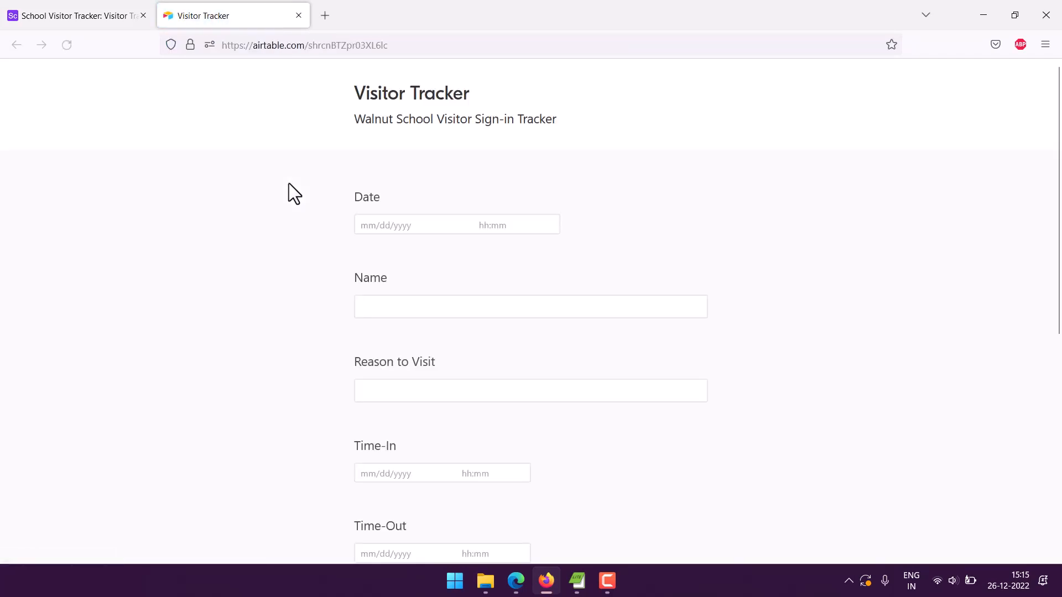
Step: Set the form's Date to 12/26/2022, enter the visitor's full name, and give "Teacher Appointment" as the Reason to Visit
left_click(409, 225)
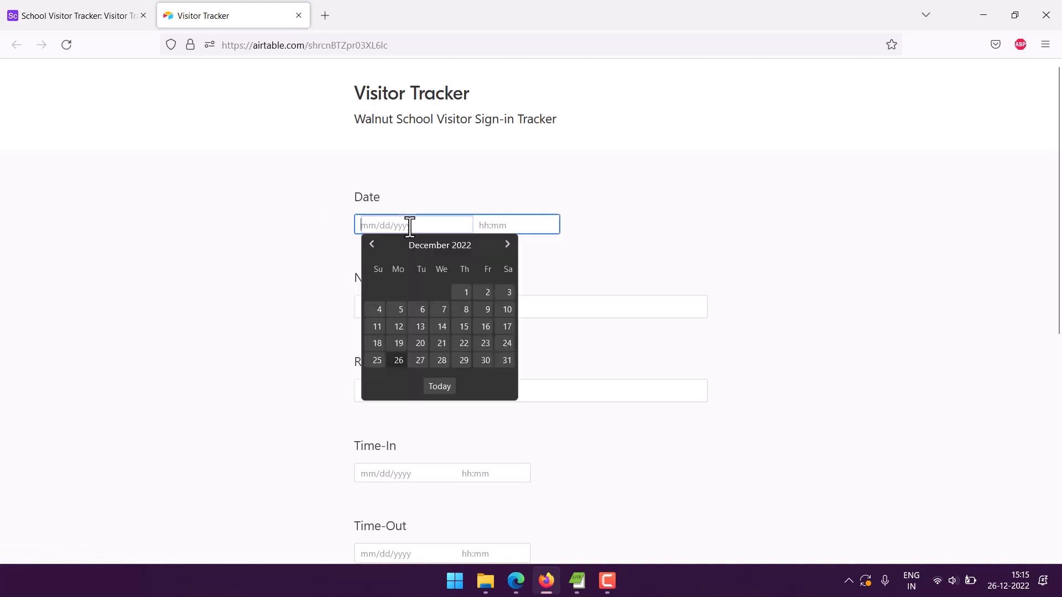
left_click(399, 361)
left_click(395, 306)
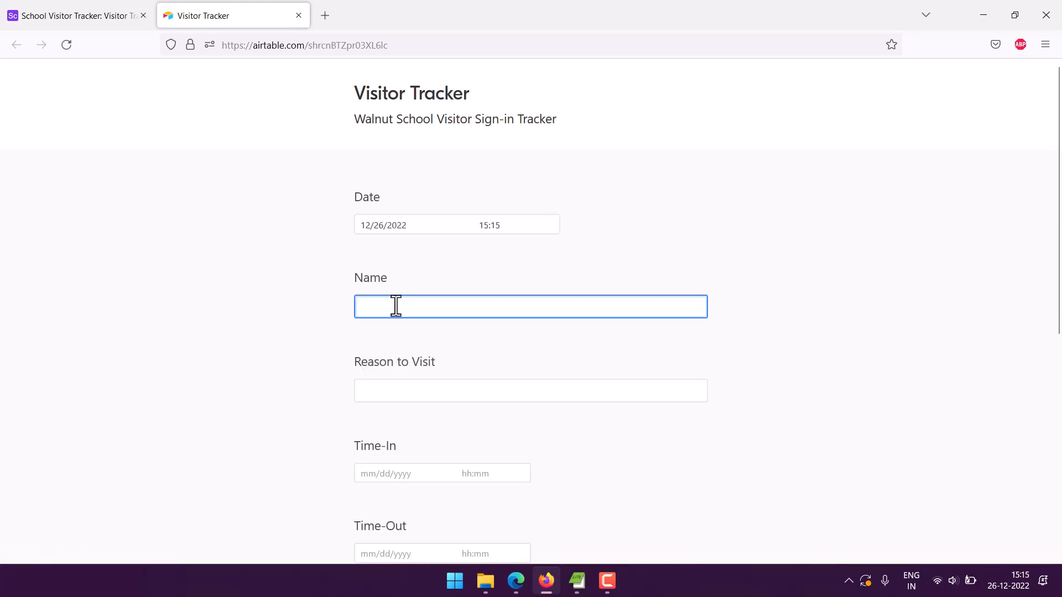
type("Jane Doe")
left_click(374, 391)
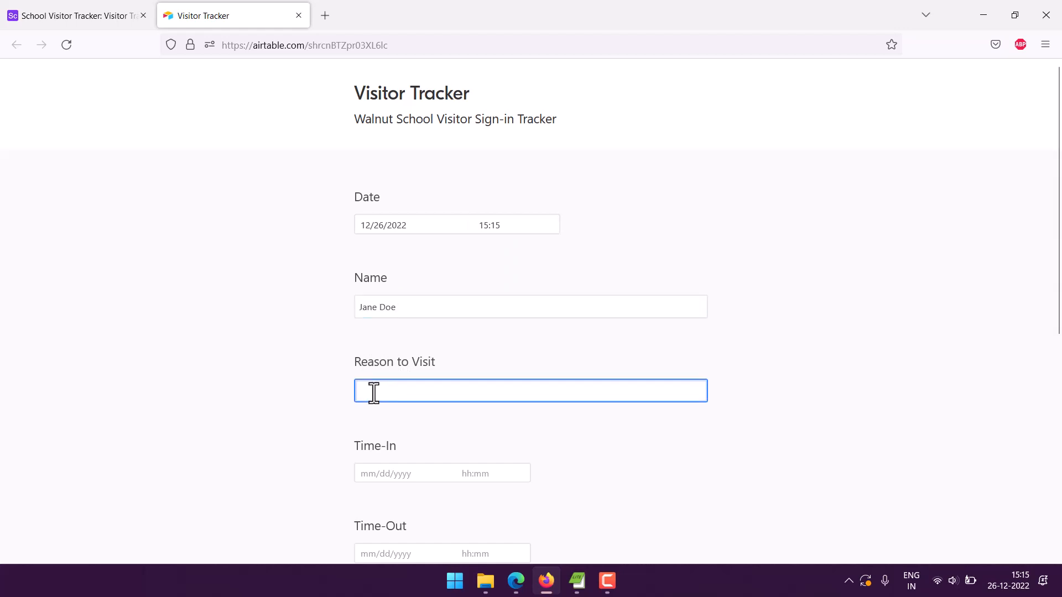
type("Teacher Appointment")
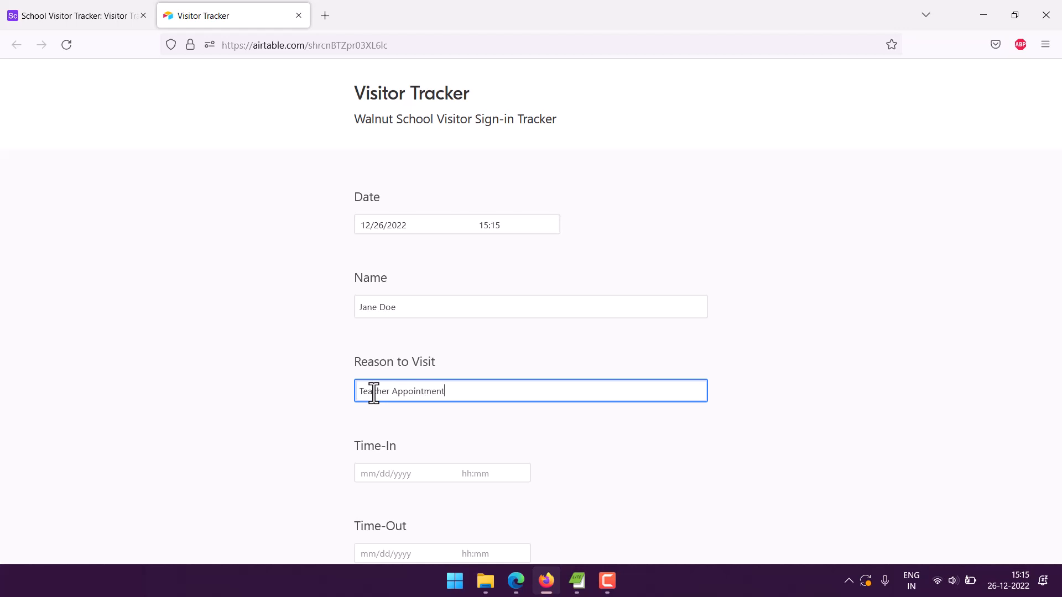
Step: Set Time-In to 12/26/2022 15:15 and Time-Out to 12/26/2022 15:45 in the form
scroll(382, 394, "down", 3)
left_click(390, 332)
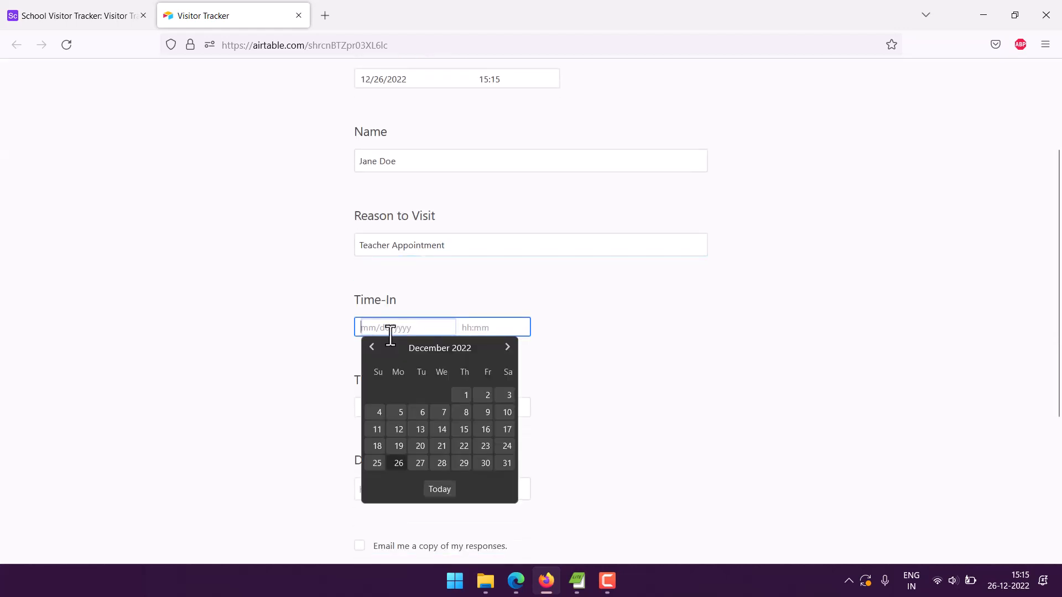
left_click(398, 463)
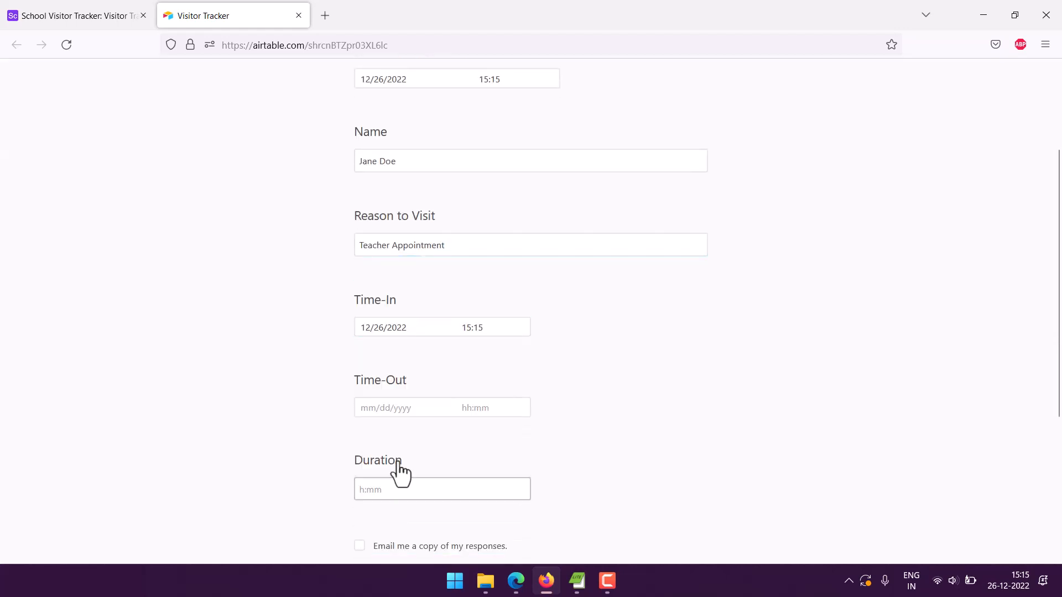
left_click(415, 409)
left_click(398, 358)
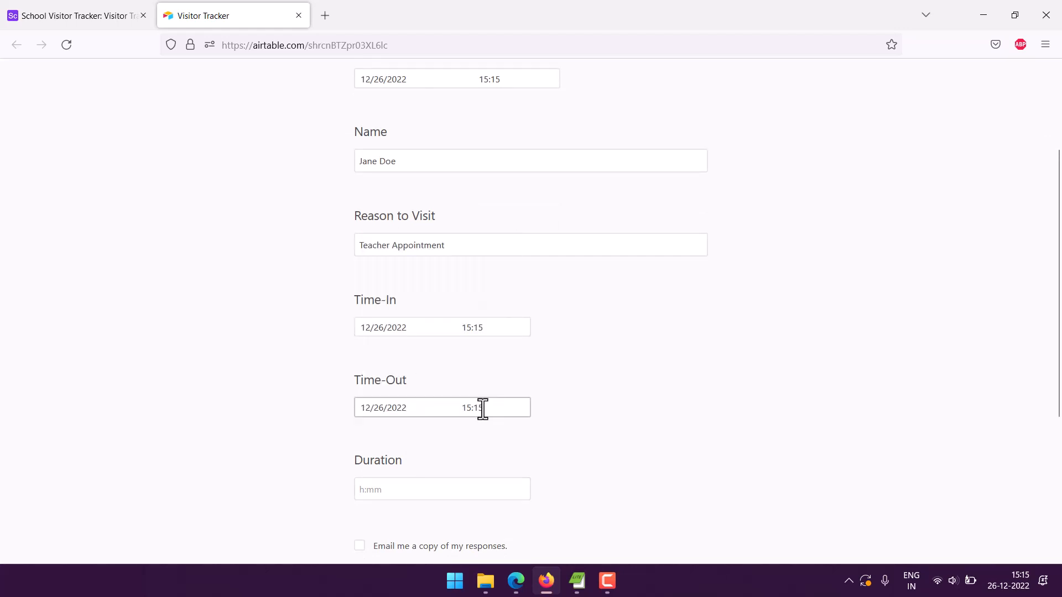
left_click_drag(475, 410, 478, 409)
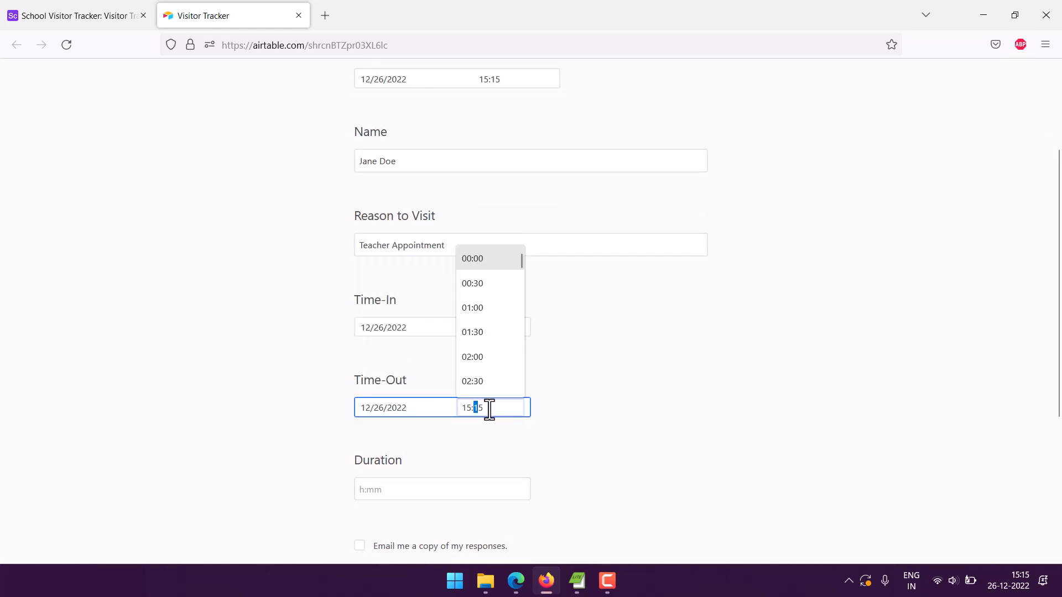
type("4")
left_click(588, 416)
Step: Enter a Duration of 0:30 and submit the visitor form
left_click(439, 481)
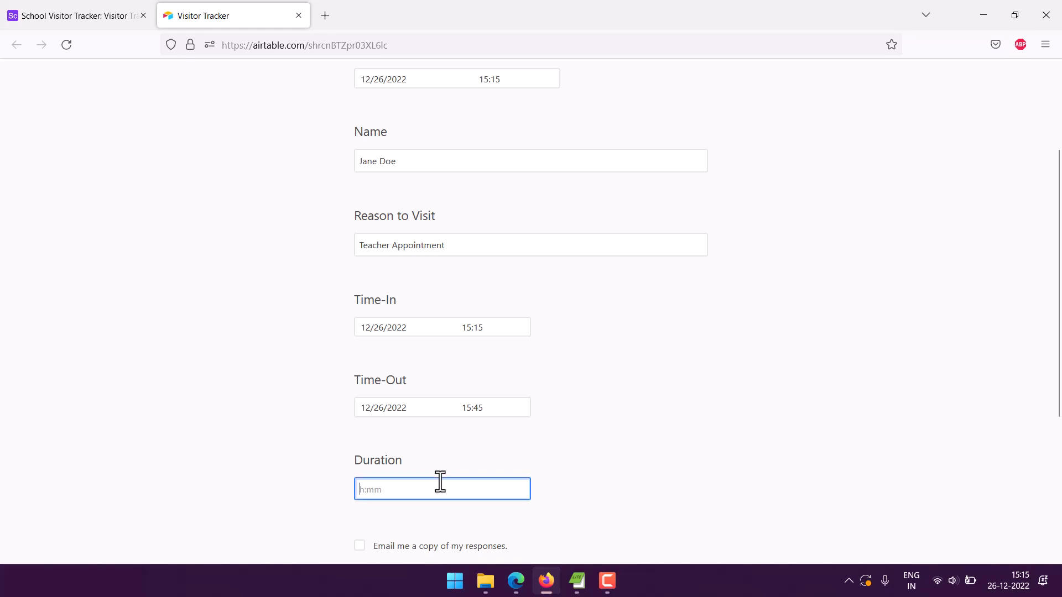
type("00:30")
left_click(323, 456)
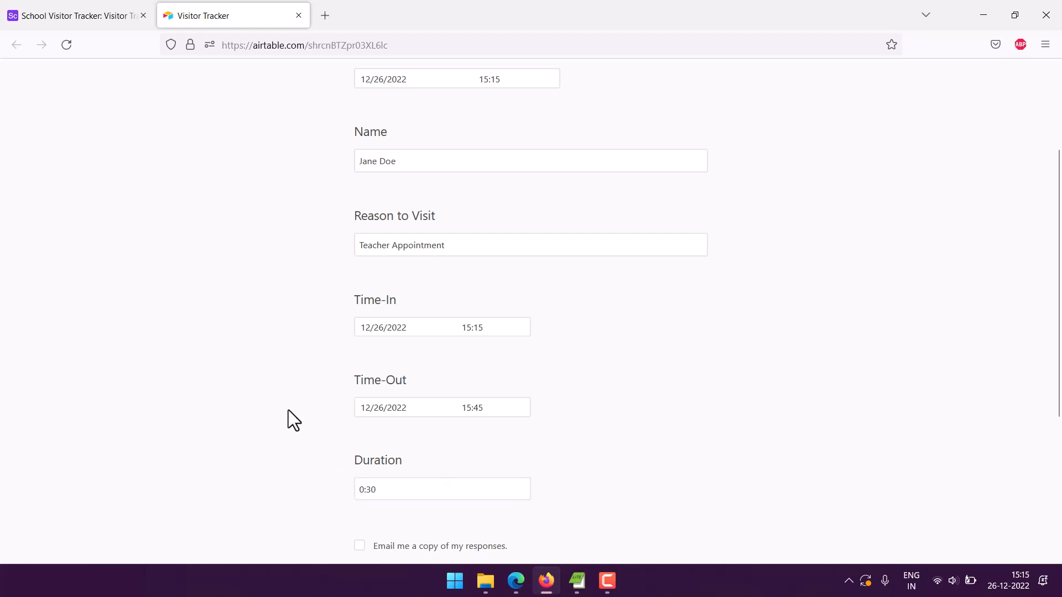
scroll(293, 415, "down", 3)
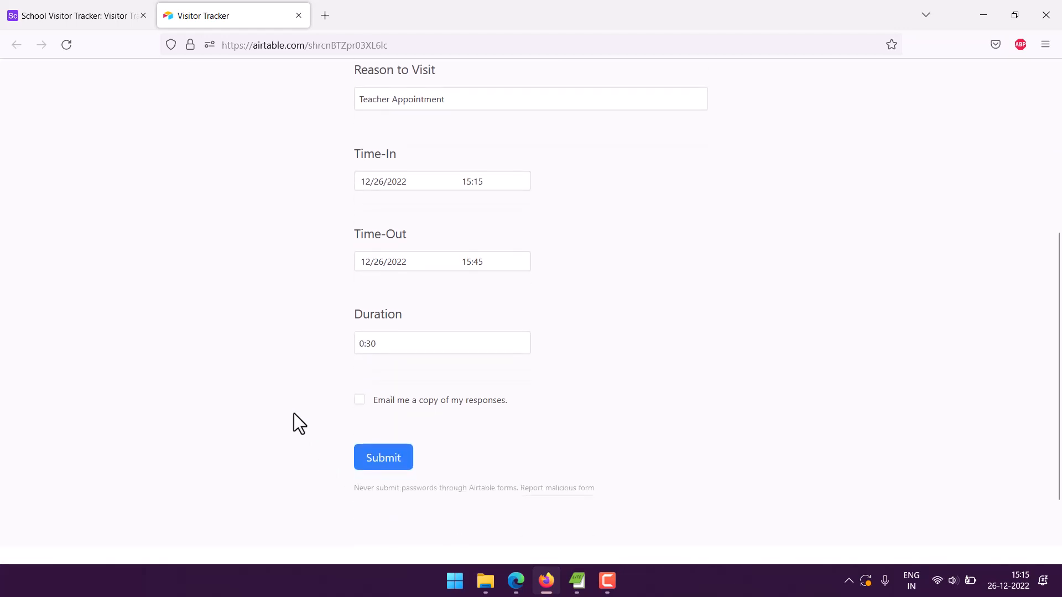
left_click(381, 459)
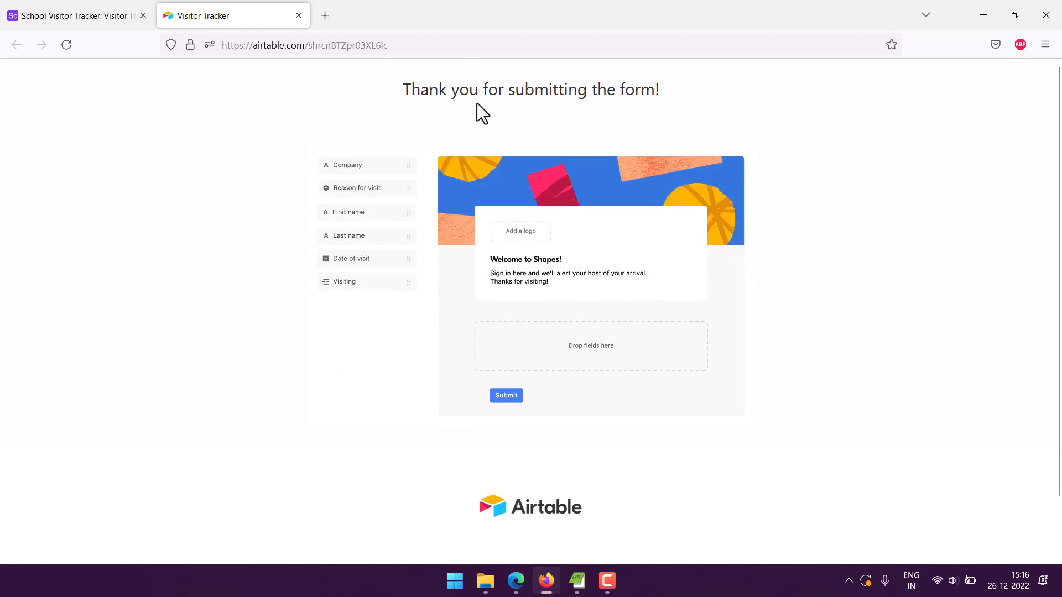
Step: Go back to the School Visitor Tracker base and check the submitted visit in Grid view with the view list hidden
left_click(80, 14)
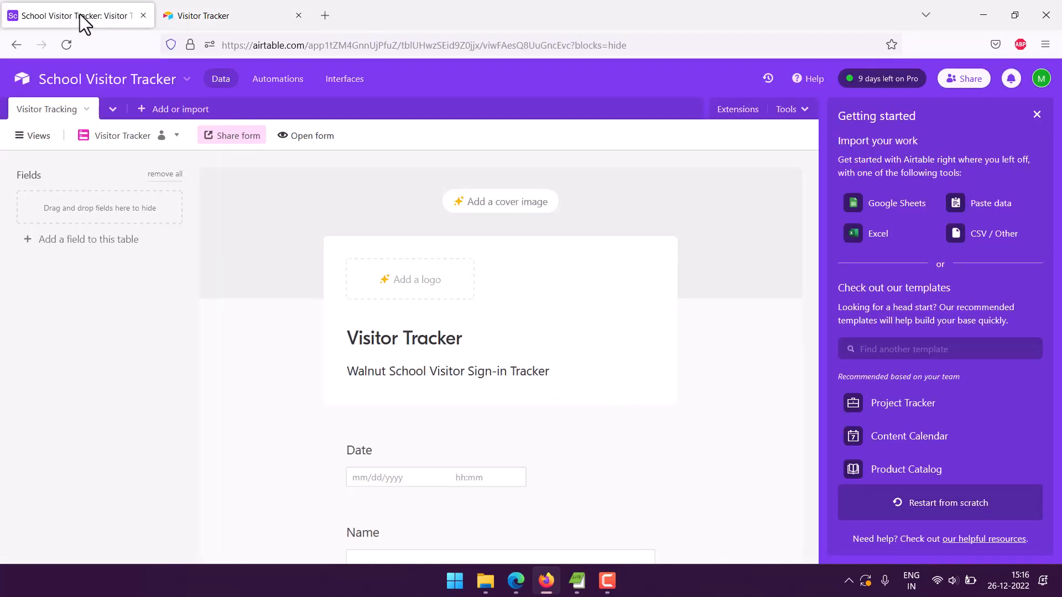
left_click(30, 137)
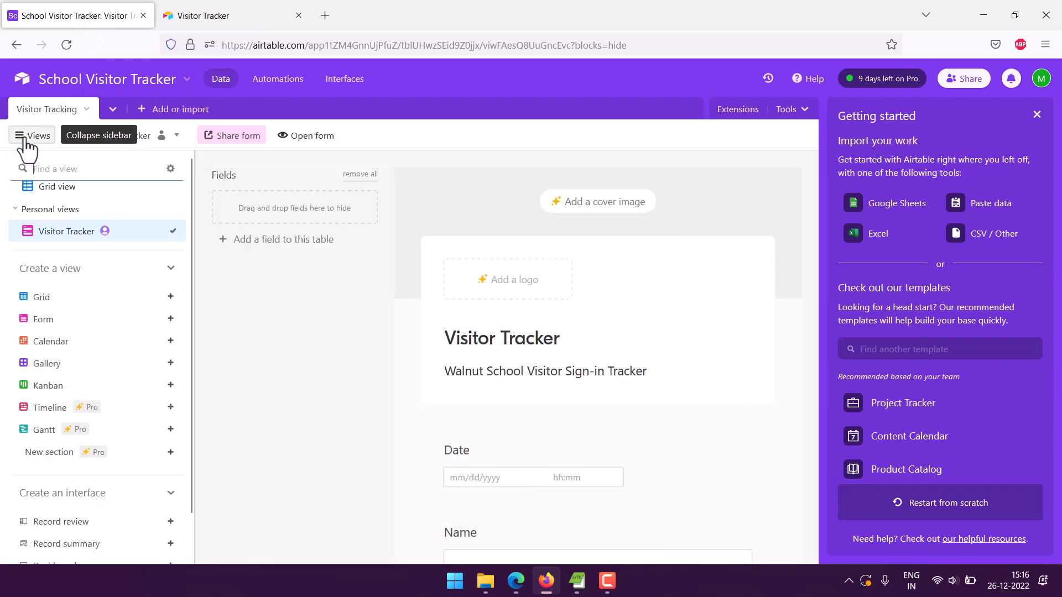
left_click(50, 188)
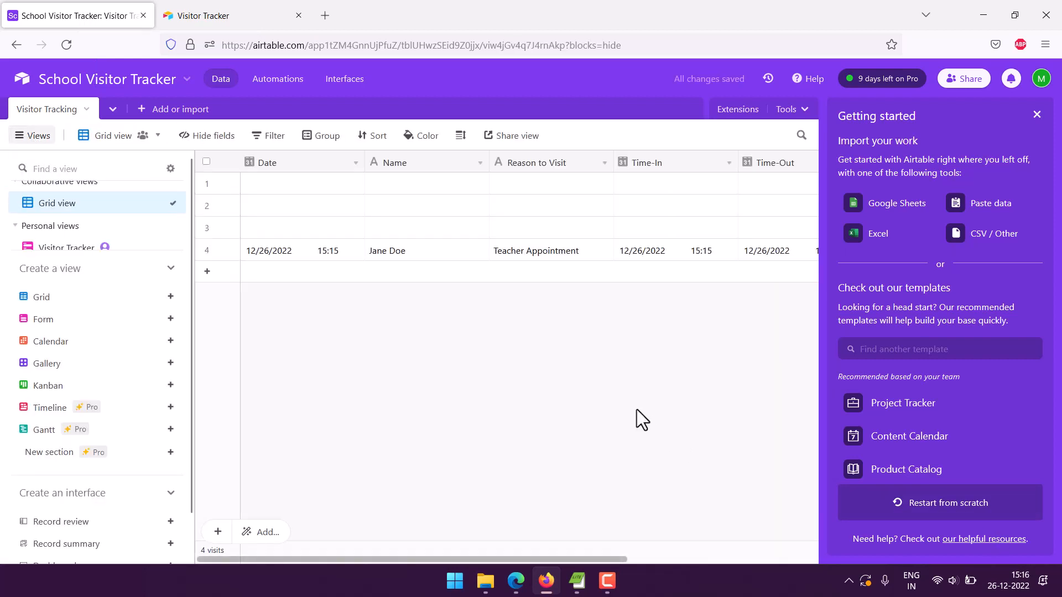
left_click(32, 136)
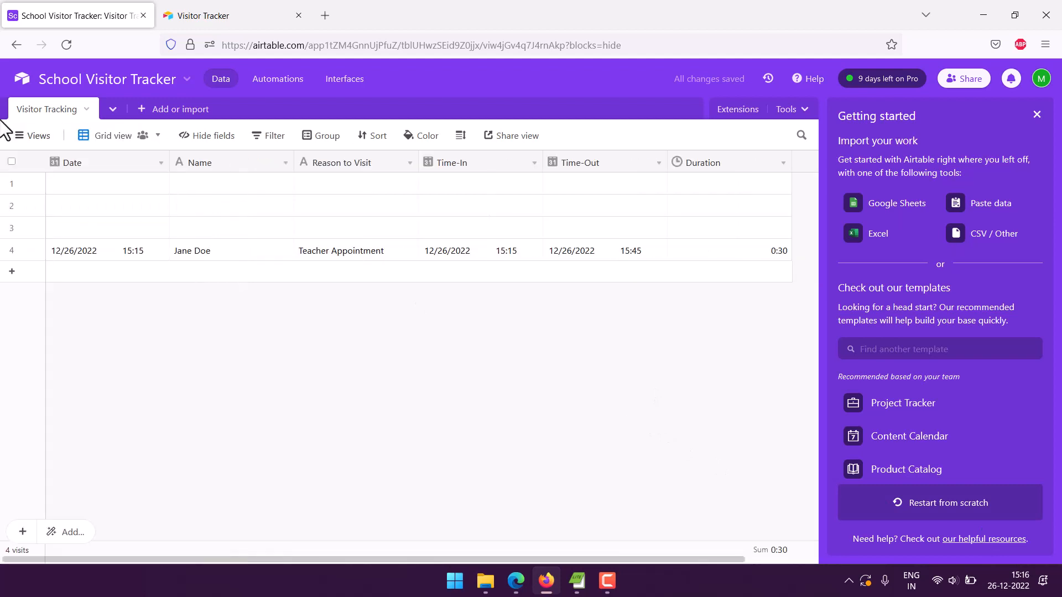